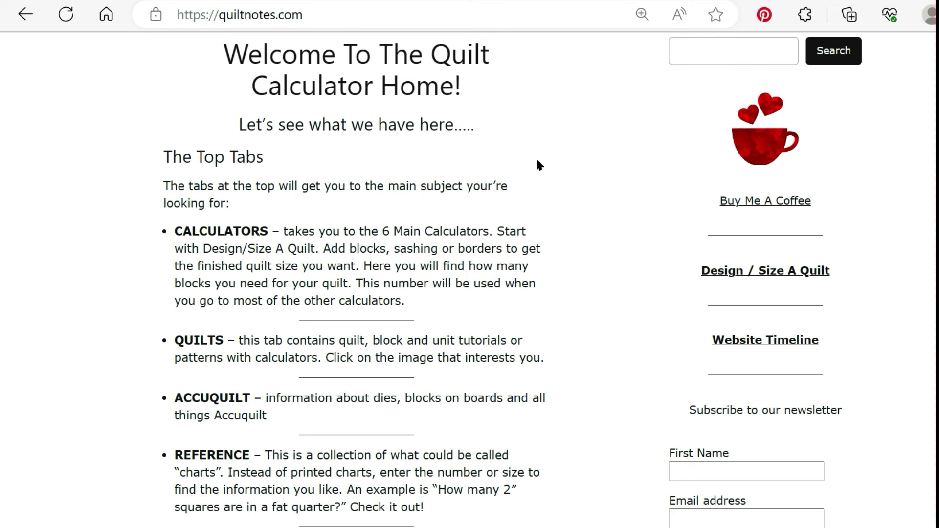
# - Go to the Website Timeline page and scroll down through its entries
pyautogui.scroll(-2, 536, 162)
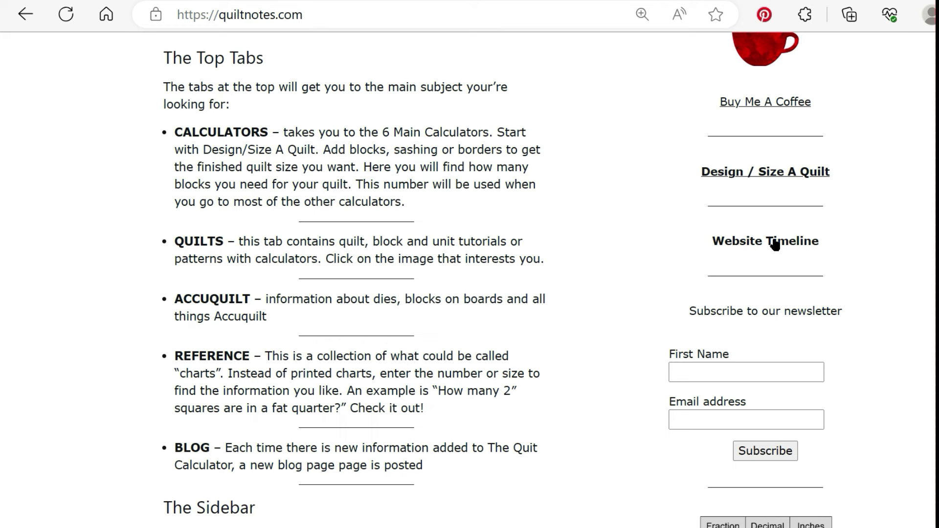
pyautogui.click(773, 241)
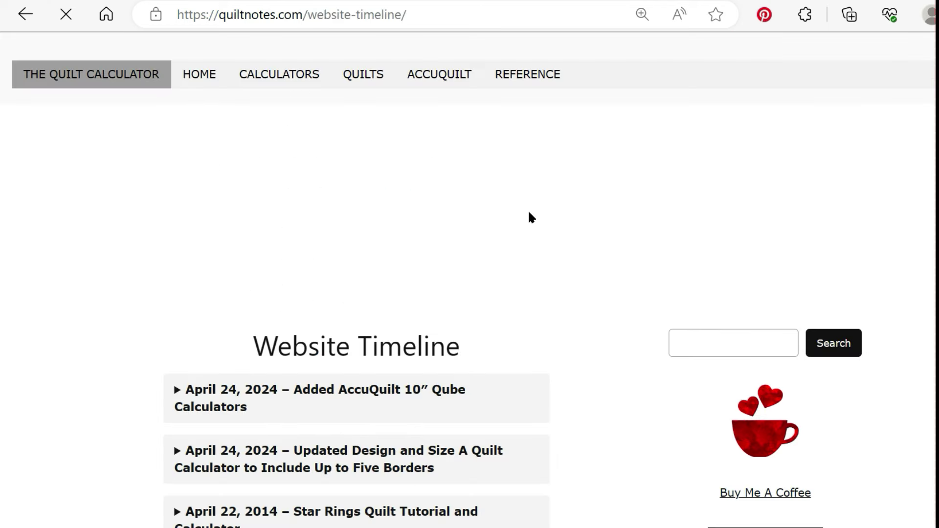
pyautogui.scroll(-4, 531, 218)
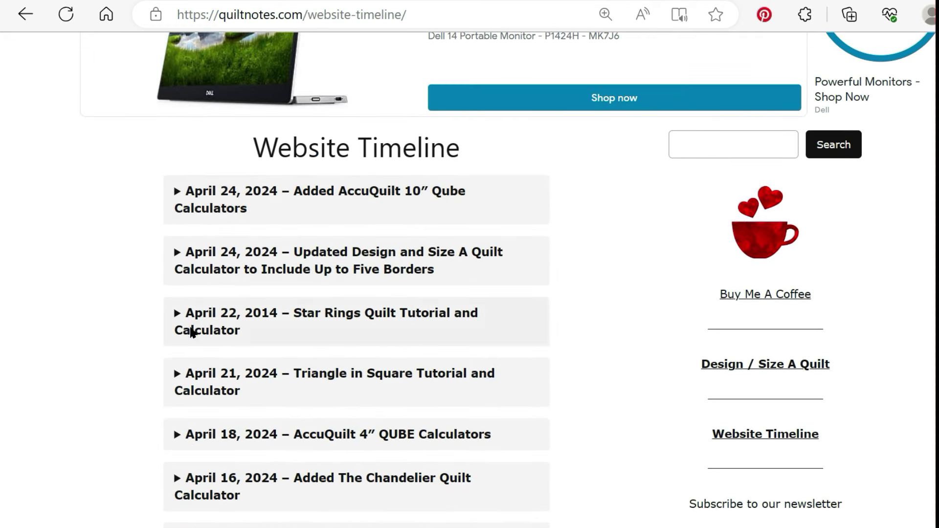
pyautogui.scroll(-2, 563, 279)
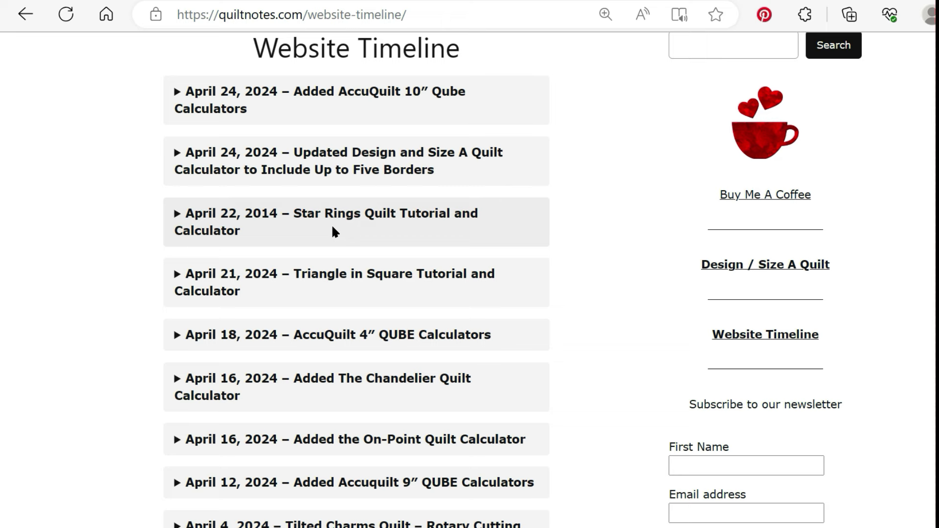
# - Expand the April 22 Star Rings entry and open the Star Rings Quilt page
pyautogui.click(354, 231)
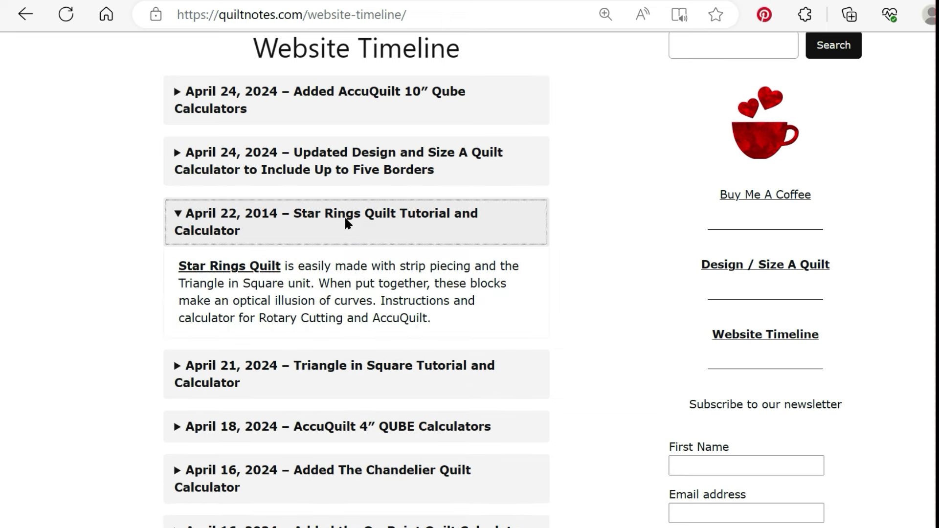
pyautogui.click(233, 272)
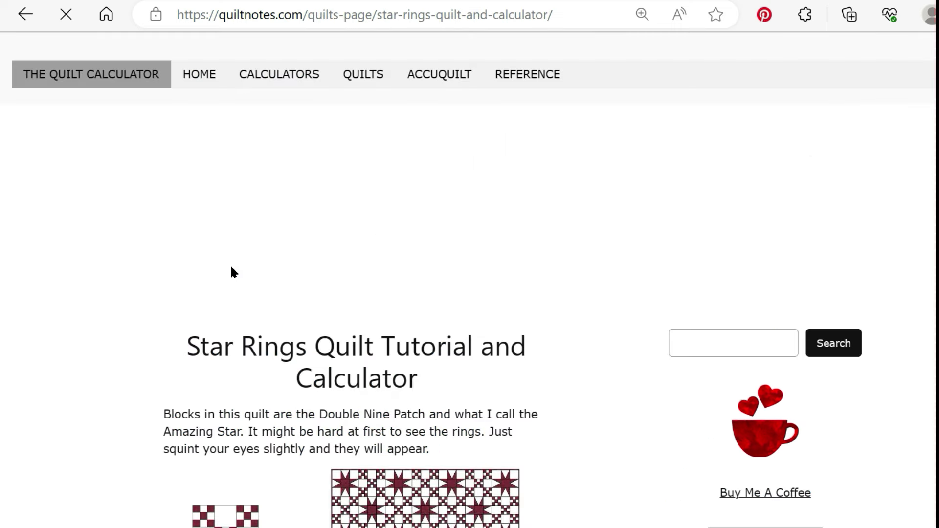
pyautogui.scroll(-4, 603, 246)
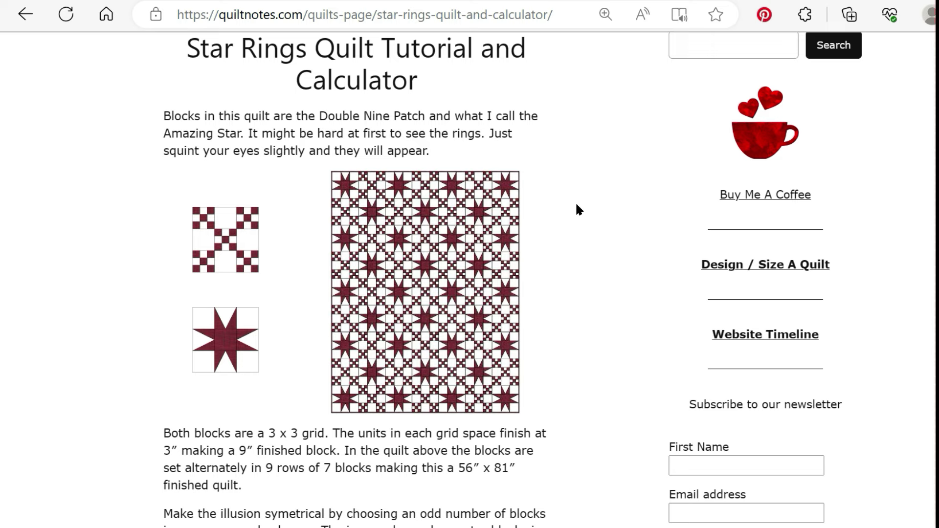
pyautogui.scroll(-2, 575, 202)
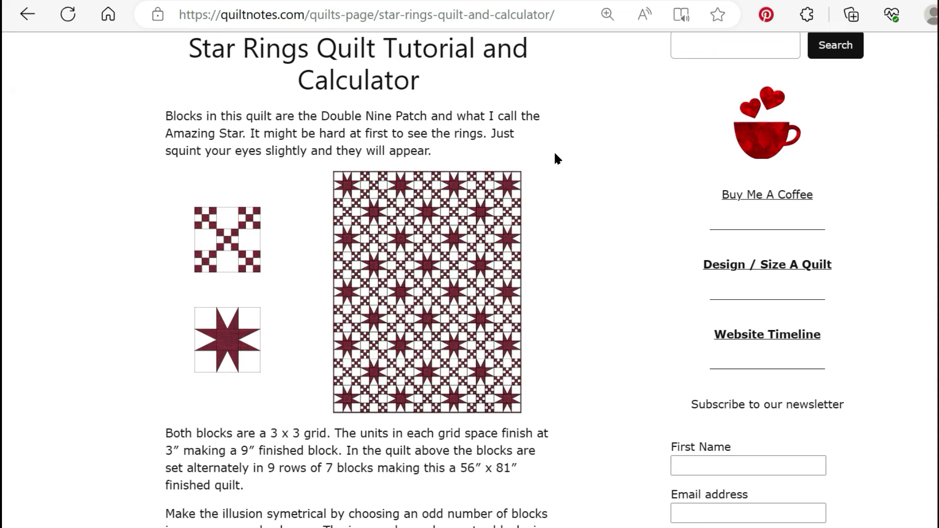
pyautogui.scroll(5, 557, 159)
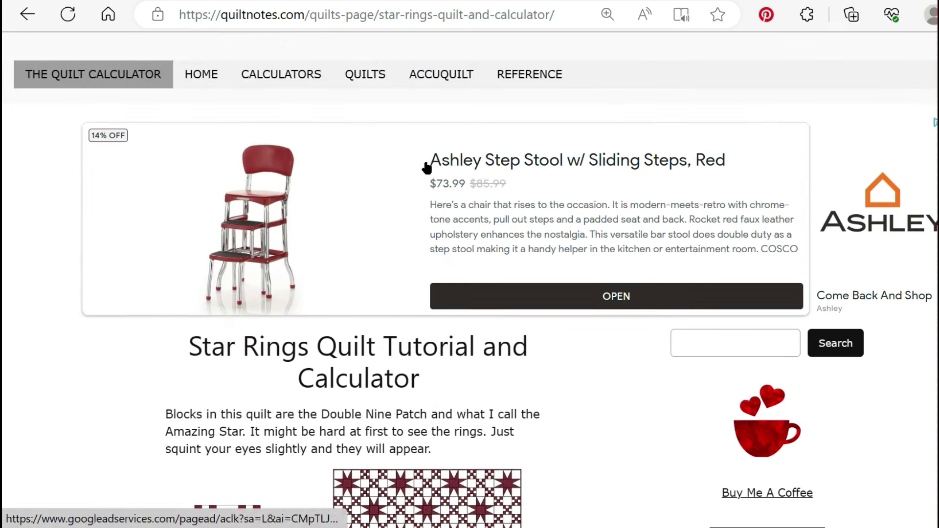
# - Open Design and Size A Quilt from the Calculators list and scroll to its block form
pyautogui.click(288, 77)
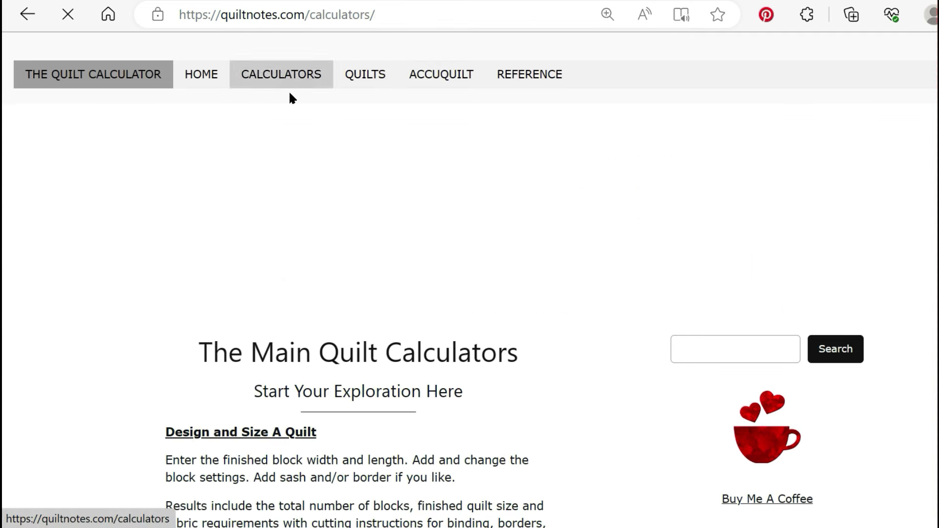
pyautogui.click(258, 437)
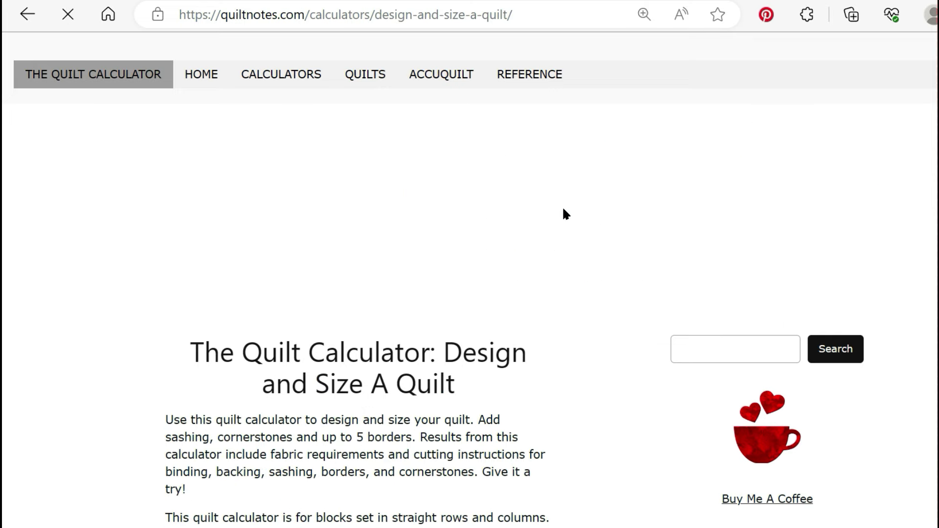
pyautogui.scroll(-5, 571, 204)
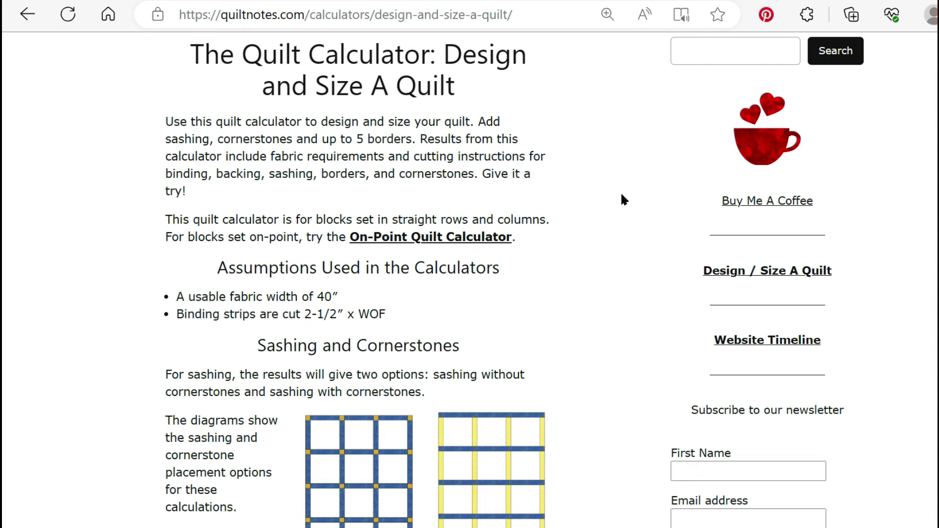
pyautogui.scroll(-4, 612, 203)
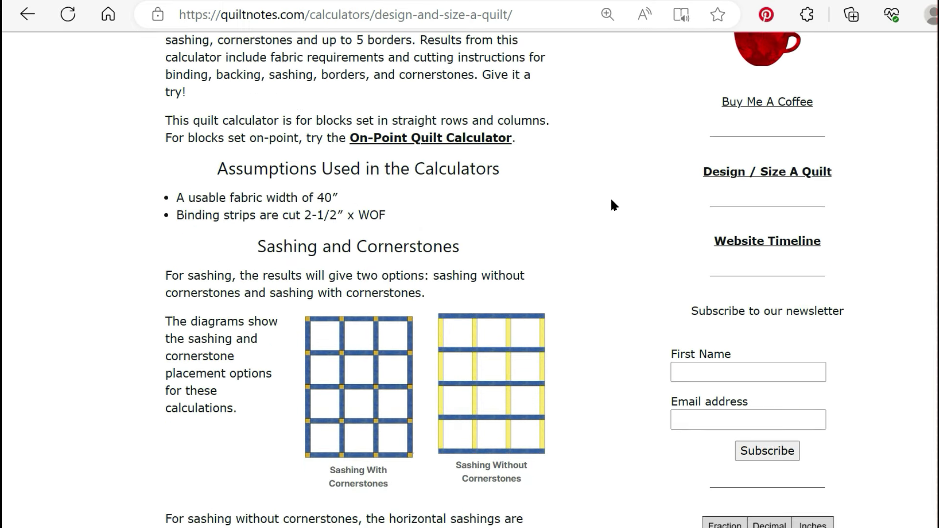
pyautogui.scroll(-6, 612, 204)
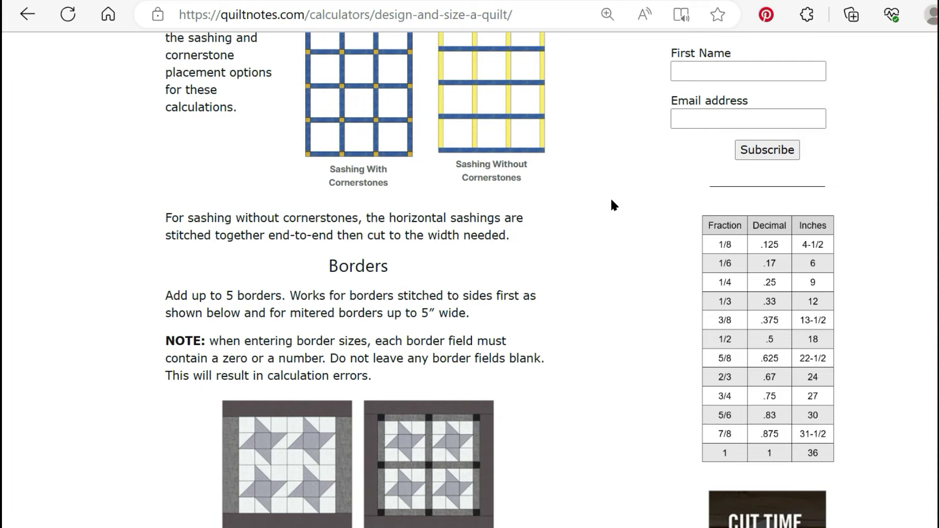
pyautogui.scroll(-2, 611, 203)
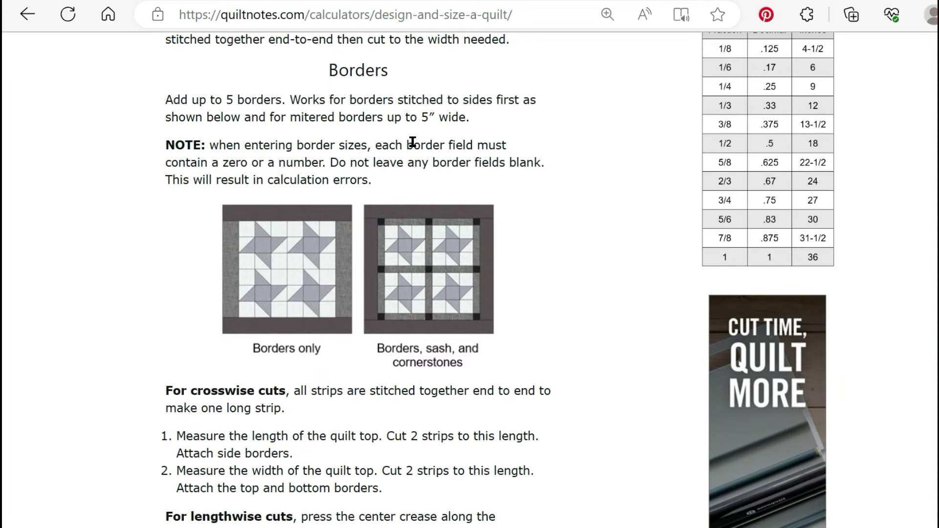
pyautogui.scroll(2, 431, 141)
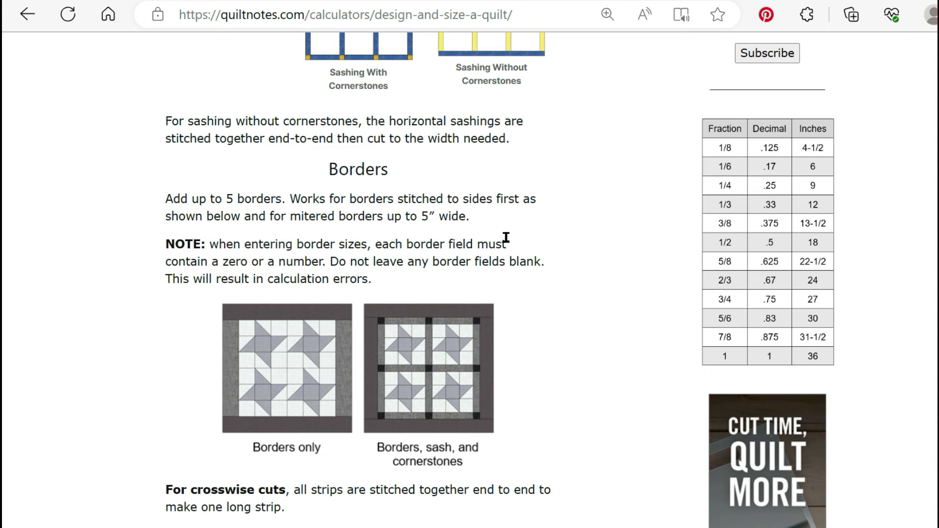
pyautogui.scroll(-6, 506, 237)
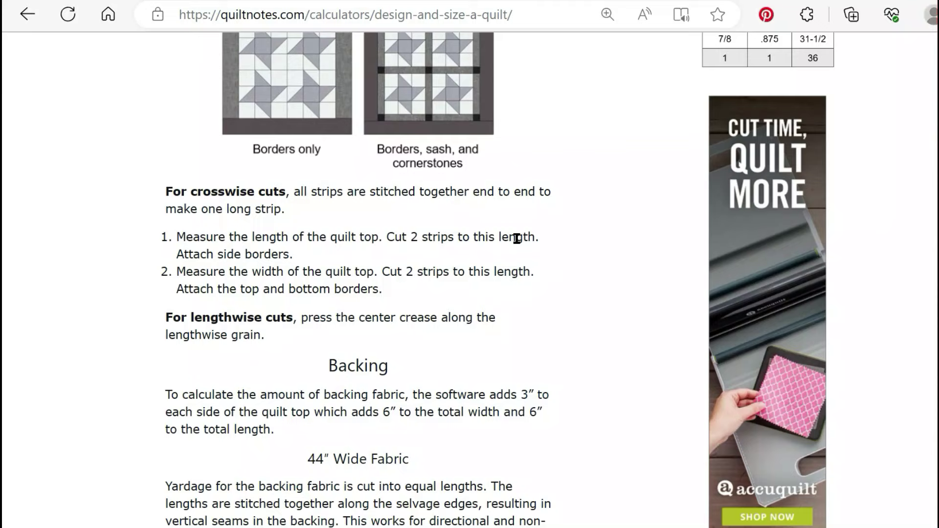
pyautogui.scroll(-13, 431, 279)
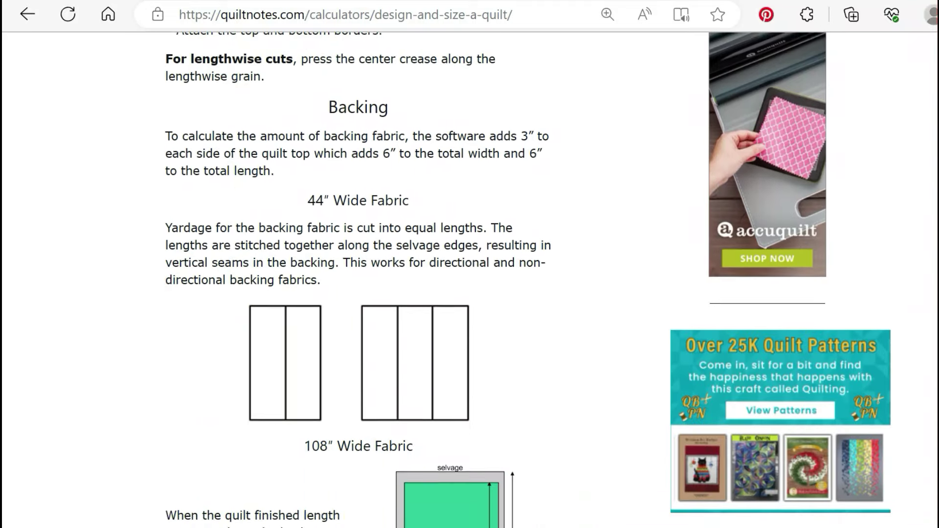
pyautogui.scroll(-9, 512, 280)
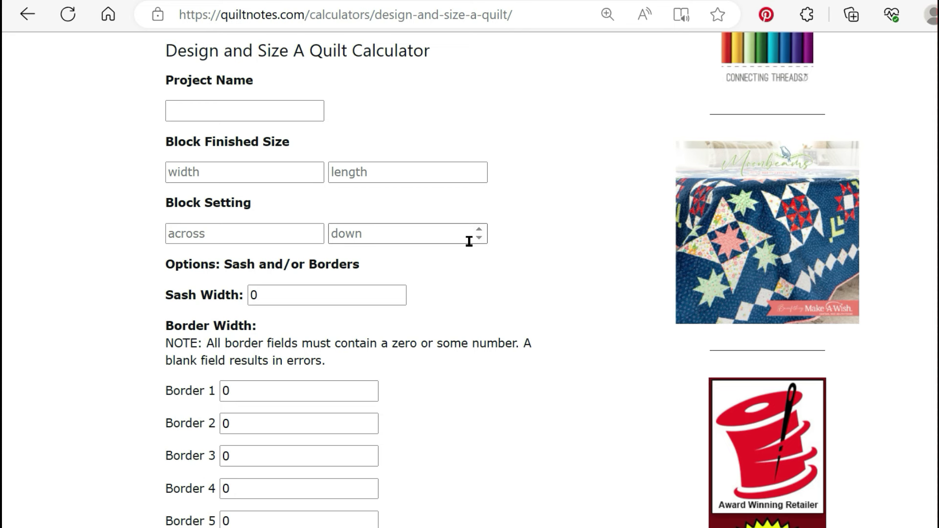
pyautogui.scroll(-2, 410, 266)
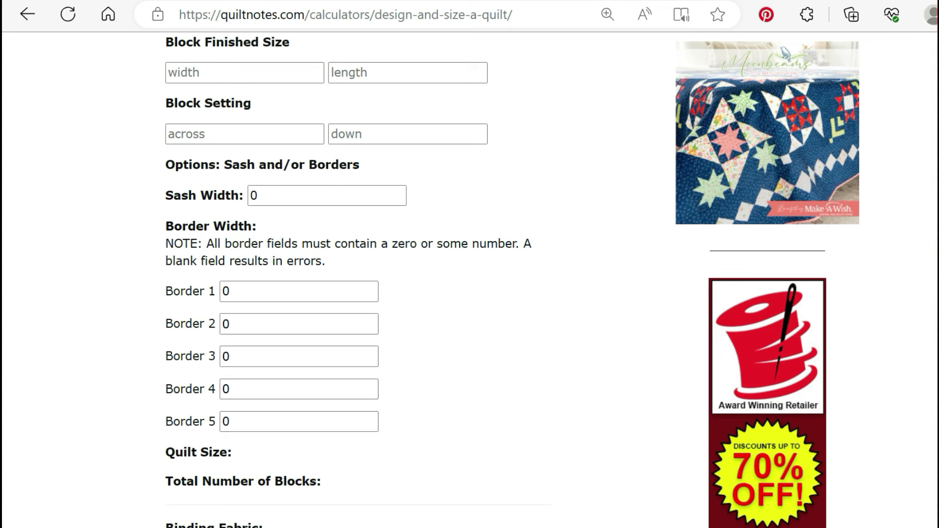
pyautogui.scroll(2, 411, 264)
# - Set the block finished size to 9 inches wide by 9 inches long
pyautogui.scroll(-2, 411, 264)
pyautogui.click(235, 74)
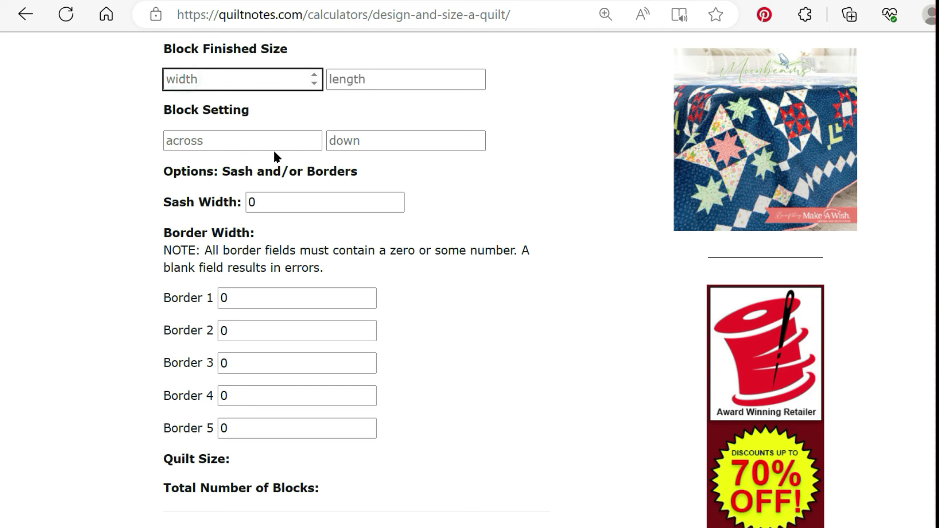
pyautogui.write('9')
pyautogui.click(366, 78)
pyautogui.write('9')
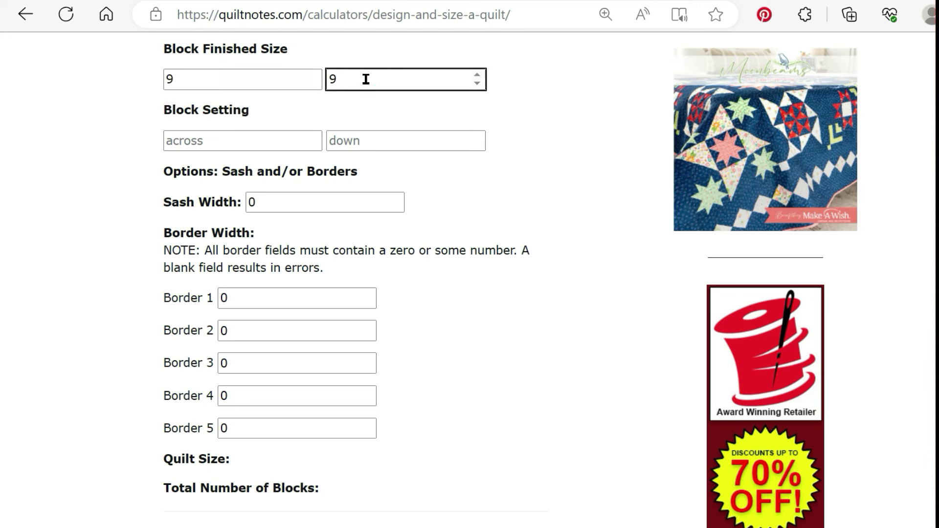
# - Set 5 blocks across and 7 down, then review the 45" x 63" quilt results
pyautogui.click(214, 141)
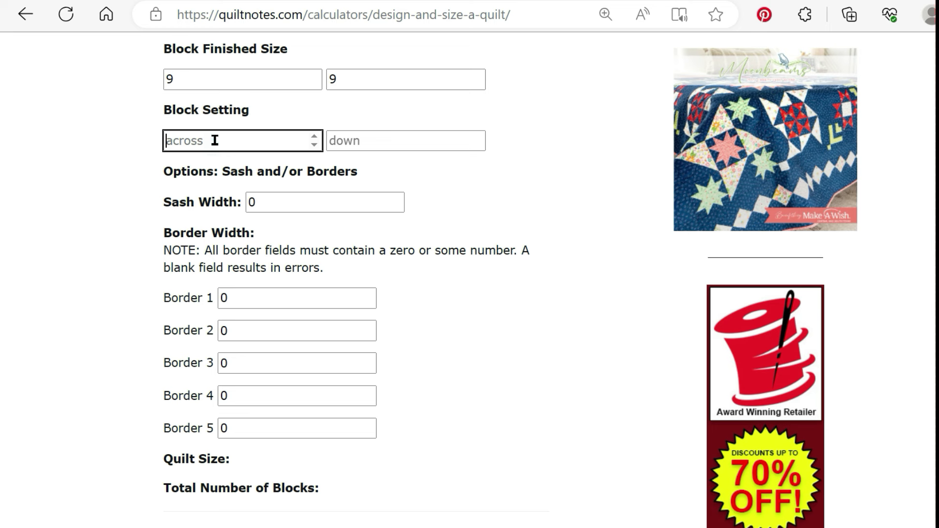
pyautogui.write('5')
pyautogui.click(363, 142)
pyautogui.write('7')
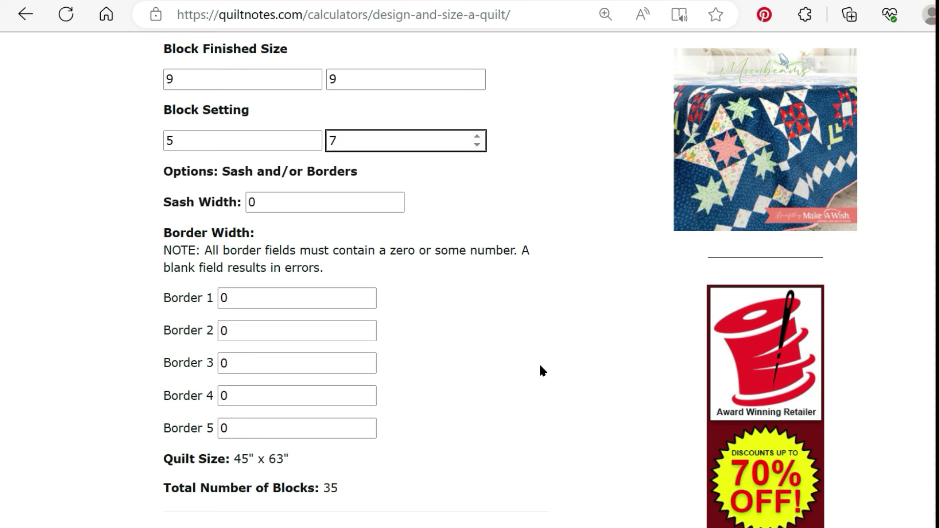
pyautogui.scroll(-4, 539, 365)
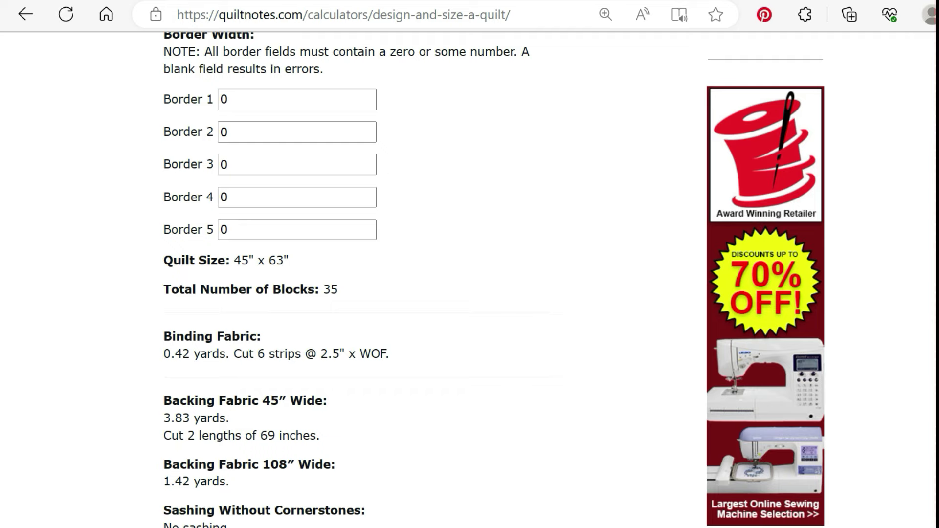
pyautogui.scroll(-5, 466, 225)
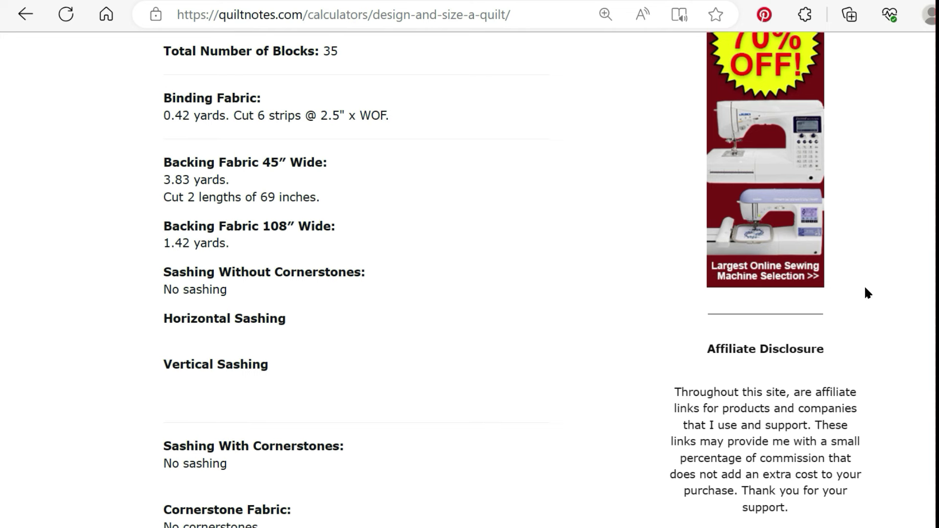
pyautogui.scroll(4, 470, 279)
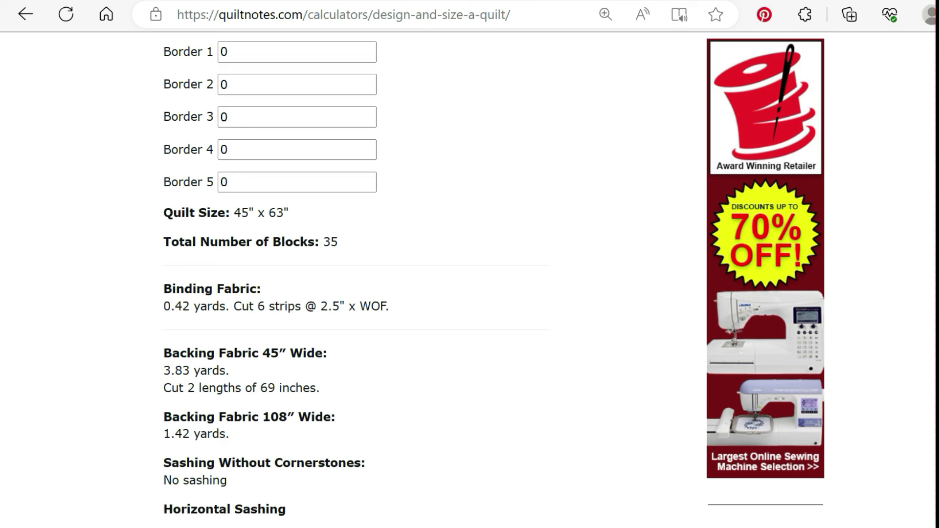
# - Enter sash width 2, Border 1 width 3 and Border 2 width 5
pyautogui.scroll(4, 366, 189)
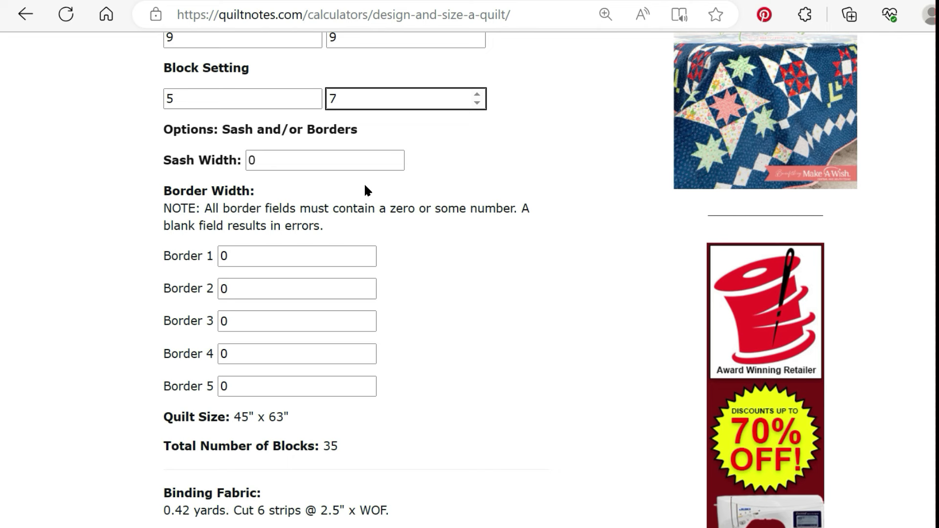
pyautogui.doubleClick(252, 160)
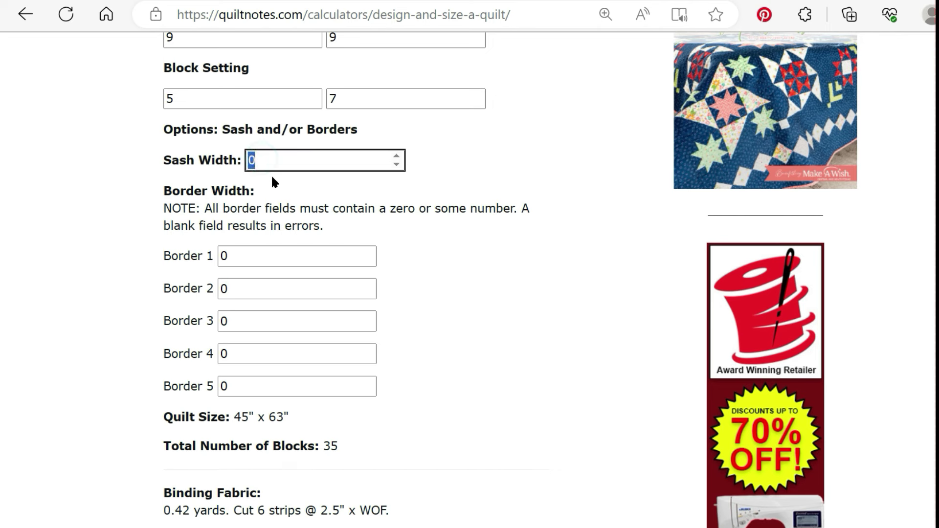
pyautogui.write('2')
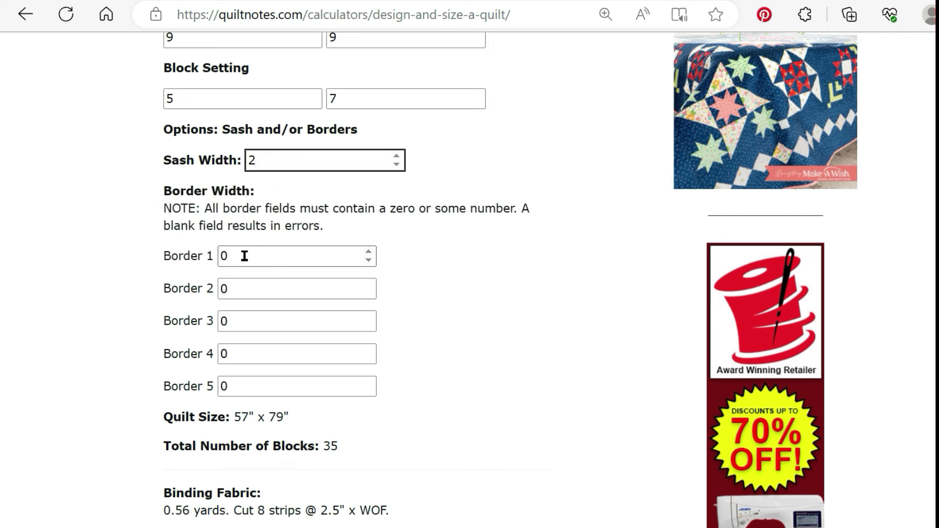
pyautogui.click(225, 256)
pyautogui.doubleClick(225, 256)
pyautogui.write('3')
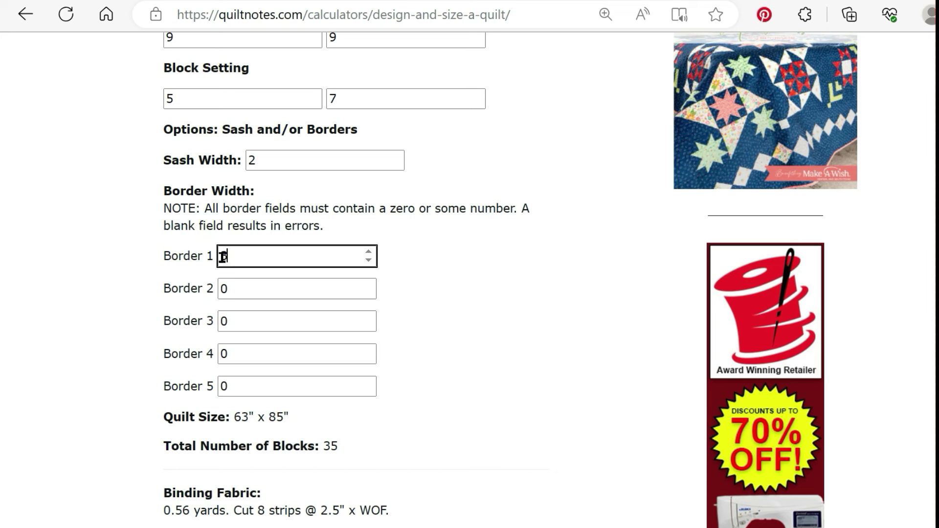
pyautogui.click(226, 290)
pyautogui.doubleClick(227, 290)
pyautogui.write('5')
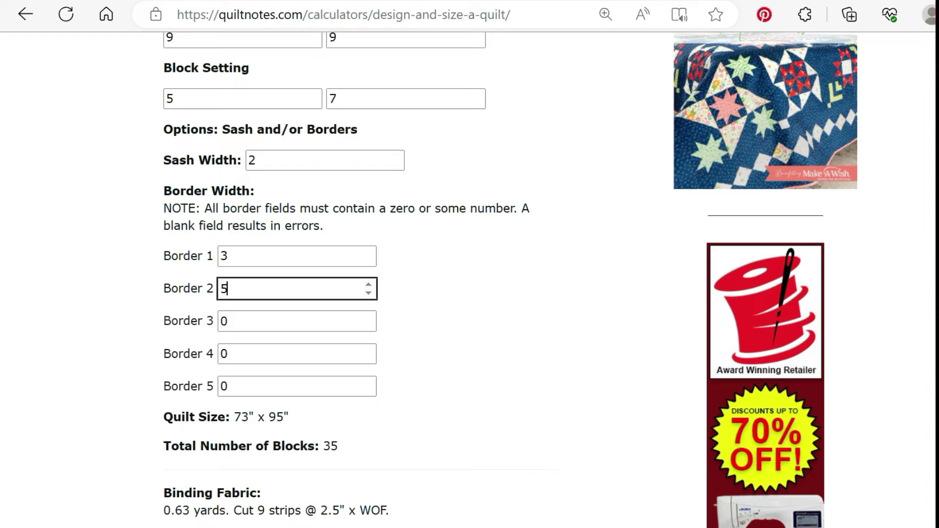
# - Review the sashing, cornerstone and border cutting results for the 73" x 95" quilt
pyautogui.scroll(-5, 510, 279)
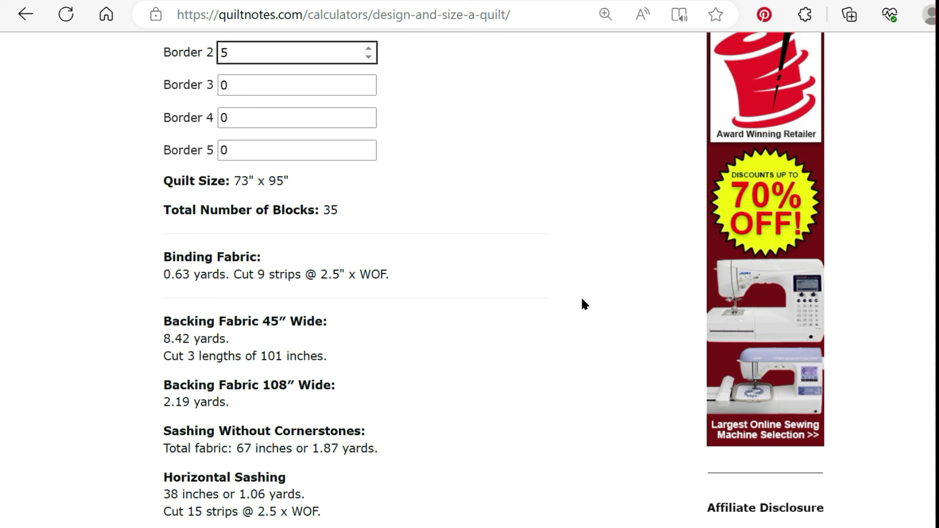
pyautogui.scroll(-2, 717, 238)
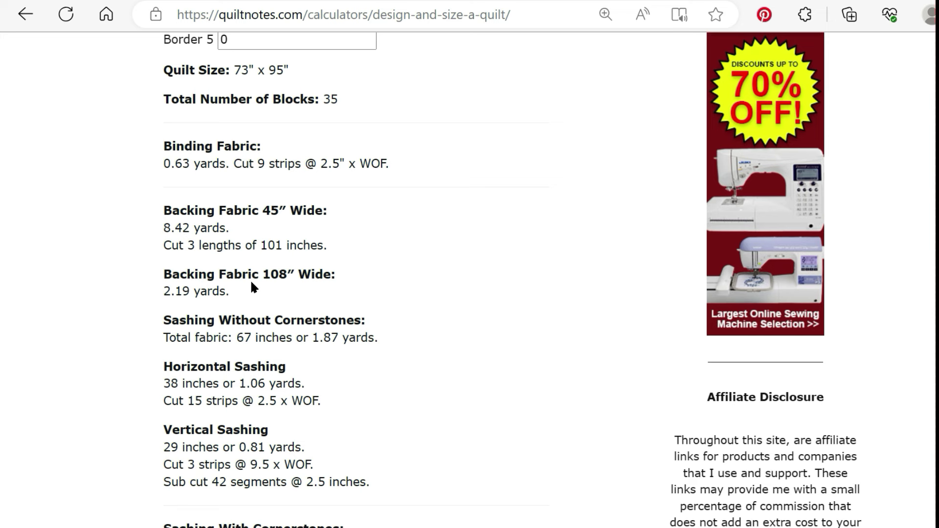
pyautogui.scroll(-5, 354, 116)
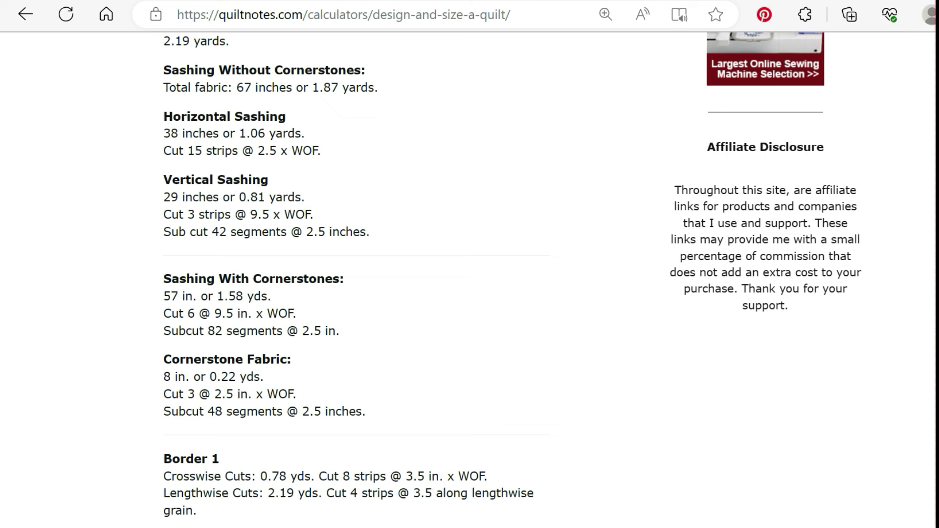
pyautogui.scroll(-6, 535, 236)
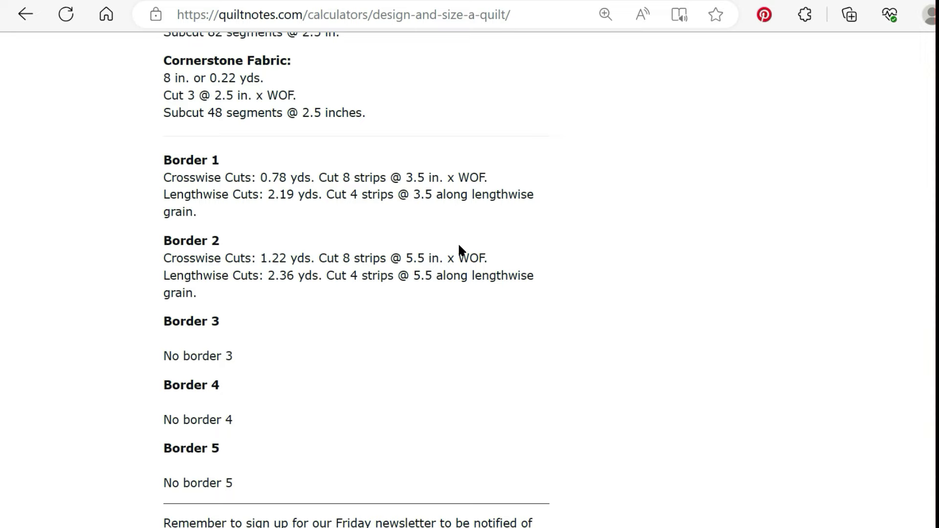
pyautogui.scroll(10, 383, 230)
pyautogui.scroll(1, 384, 235)
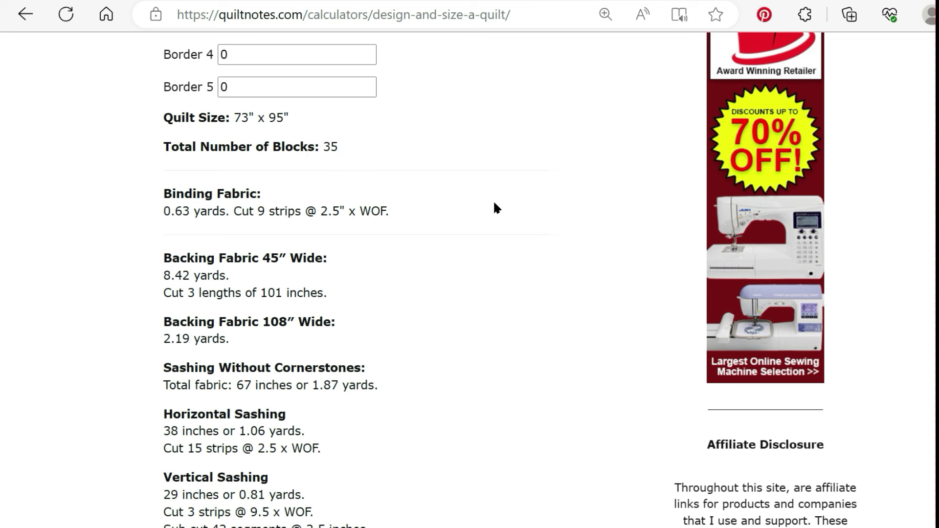
# - Return to the top of the page and go to the Quilts Page
pyautogui.scroll(15, 487, 206)
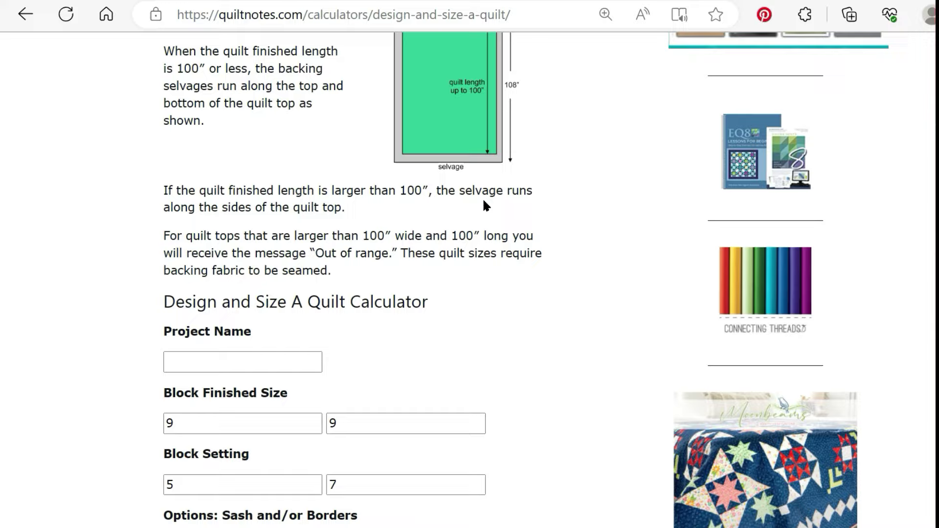
pyautogui.scroll(15, 483, 203)
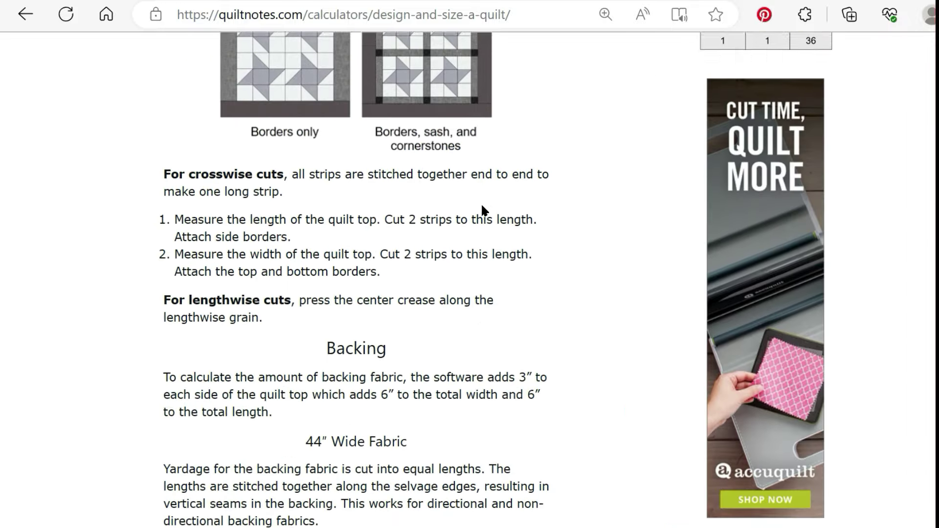
pyautogui.scroll(15, 482, 210)
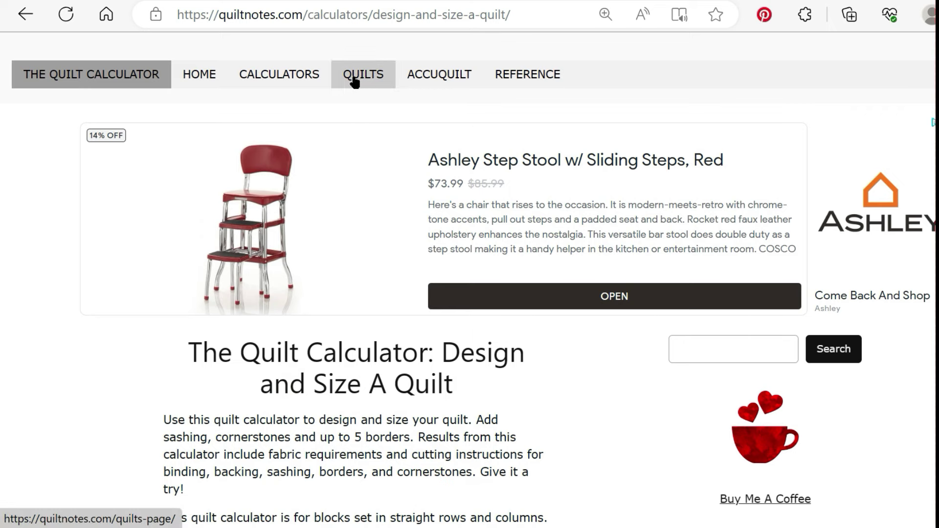
pyautogui.click(368, 78)
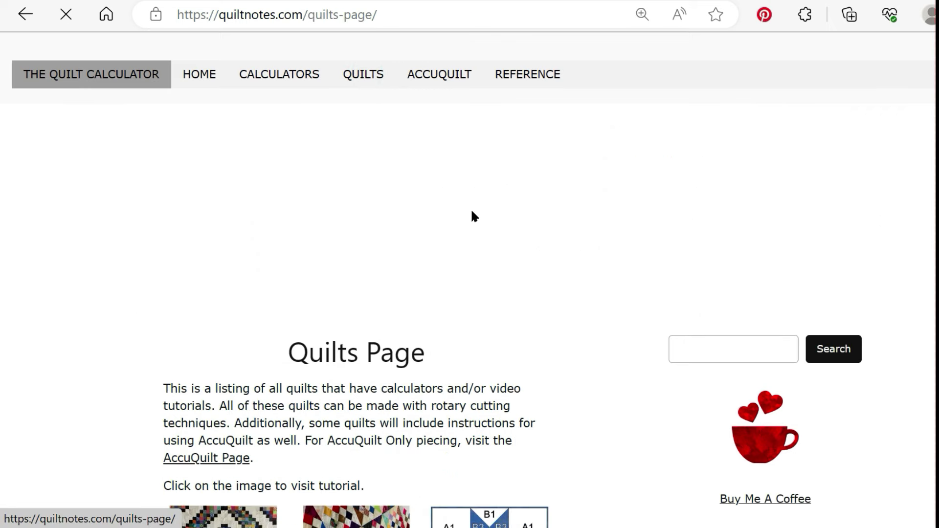
# - Scroll down the Star Rings page past the quilt diagram to the embedded video tutorial
pyautogui.scroll(-10, 445, 193)
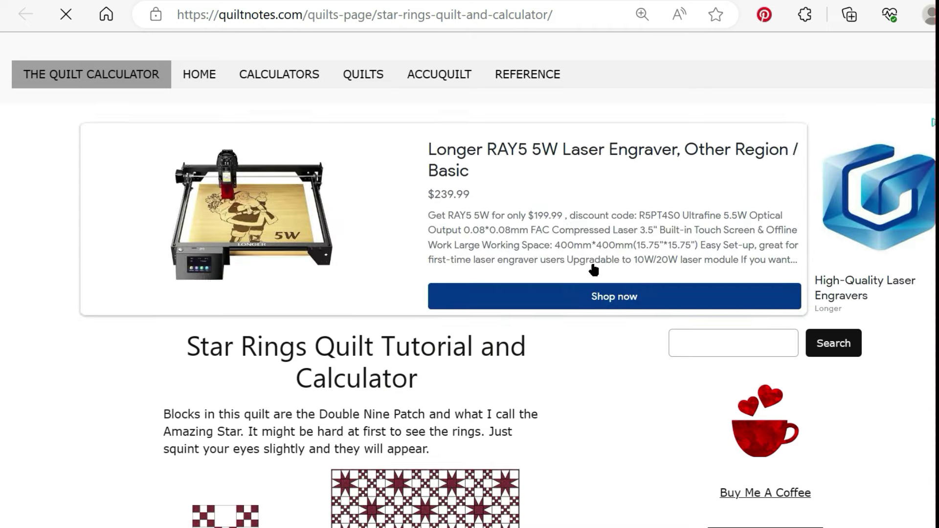
pyautogui.scroll(-4, 594, 269)
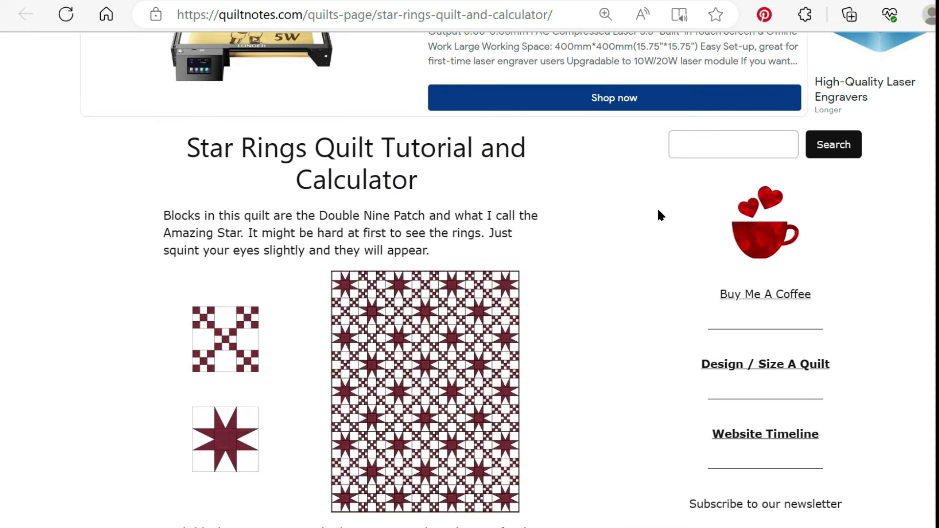
pyautogui.scroll(-2, 656, 207)
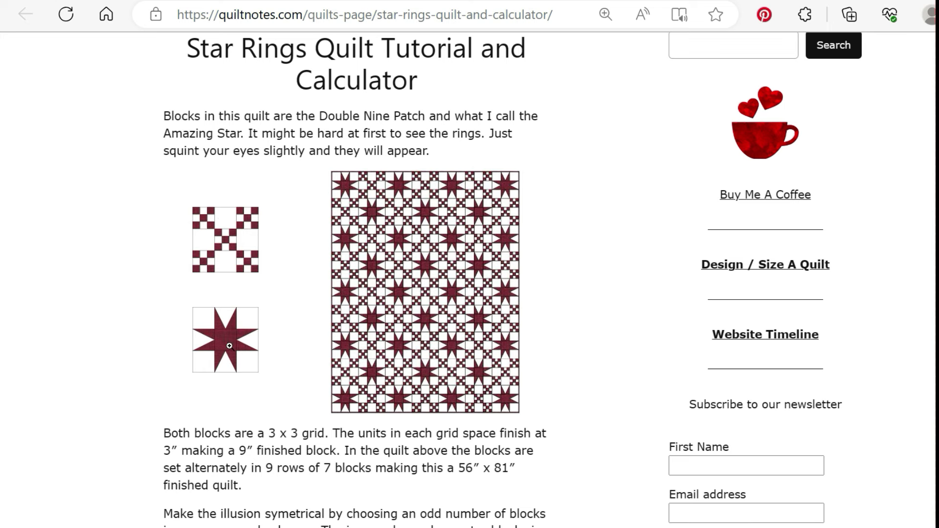
pyautogui.scroll(-2, 561, 232)
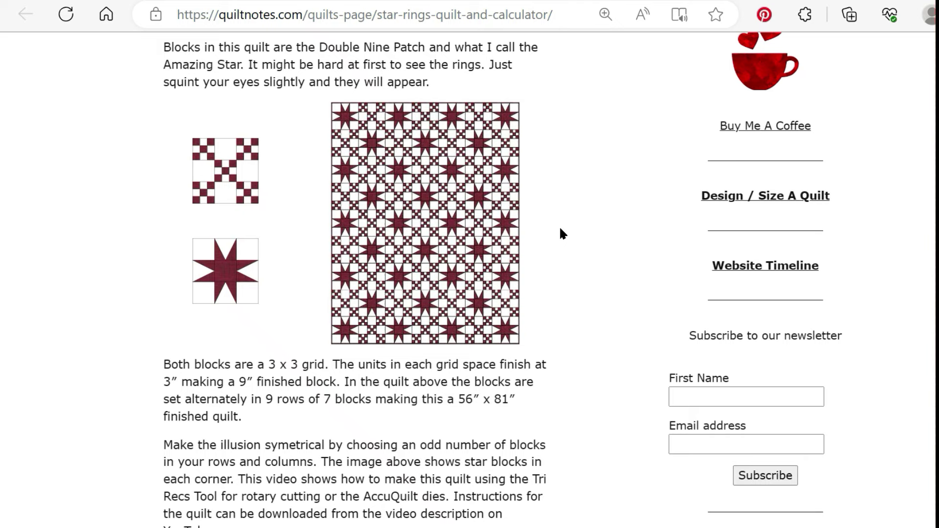
pyautogui.scroll(-2, 561, 233)
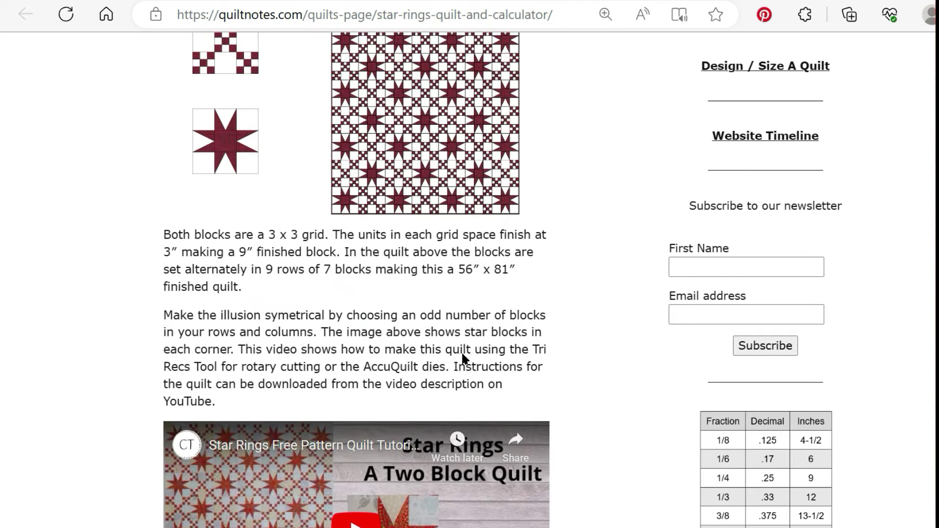
pyautogui.scroll(-3, 603, 209)
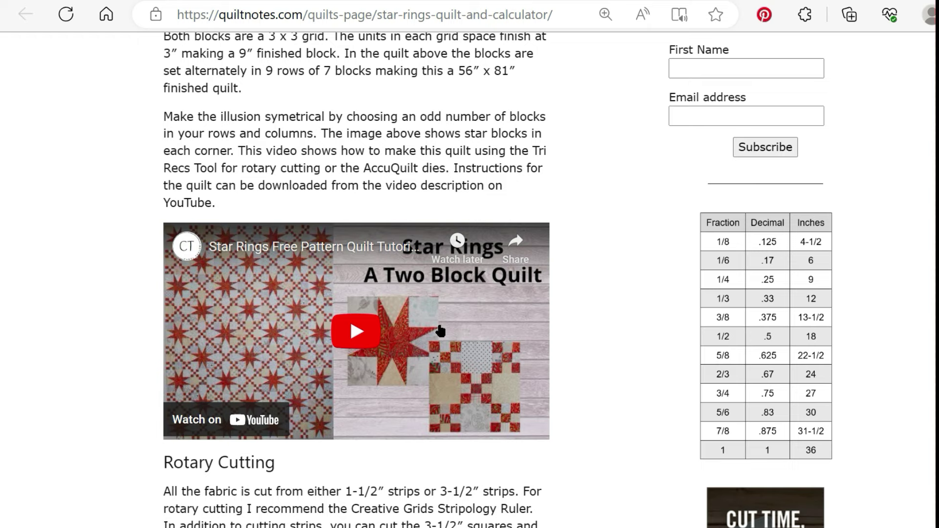
pyautogui.scroll(-3, 484, 316)
pyautogui.scroll(-3, 486, 313)
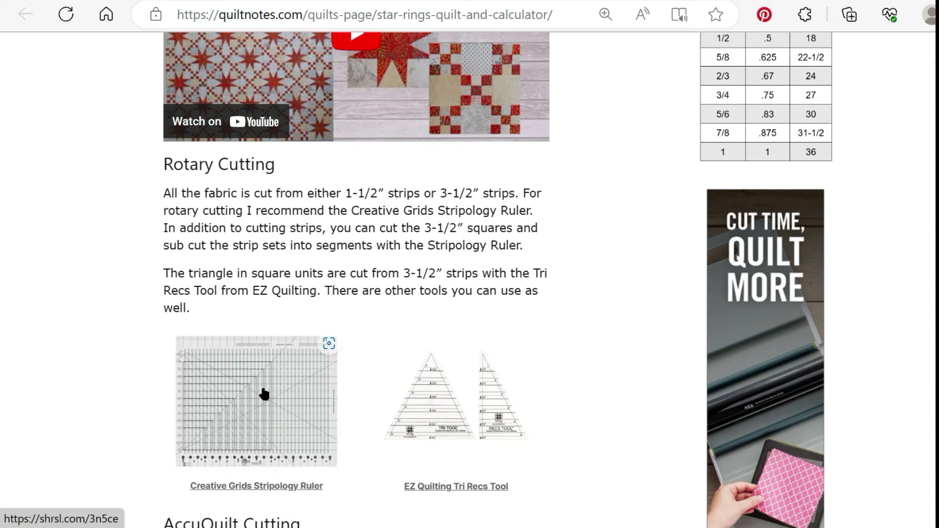
pyautogui.scroll(-6, 264, 393)
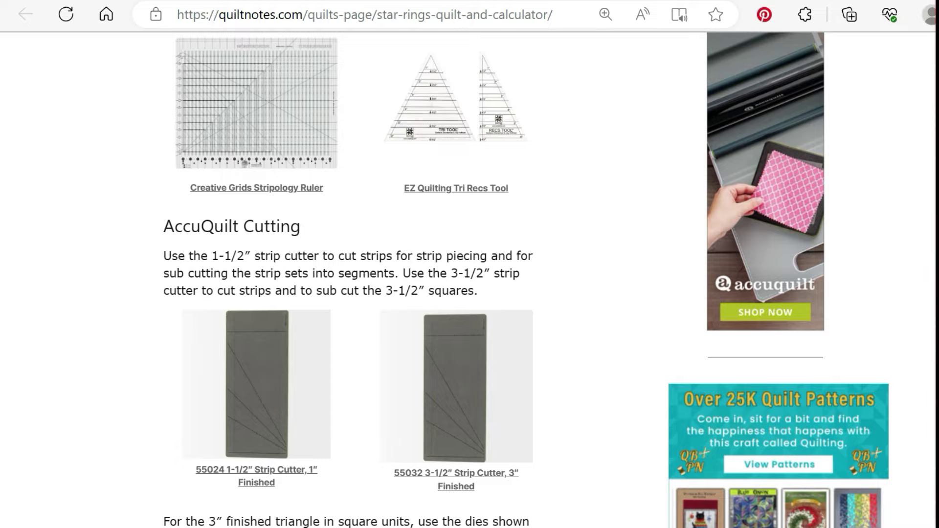
pyautogui.scroll(-4, 891, 276)
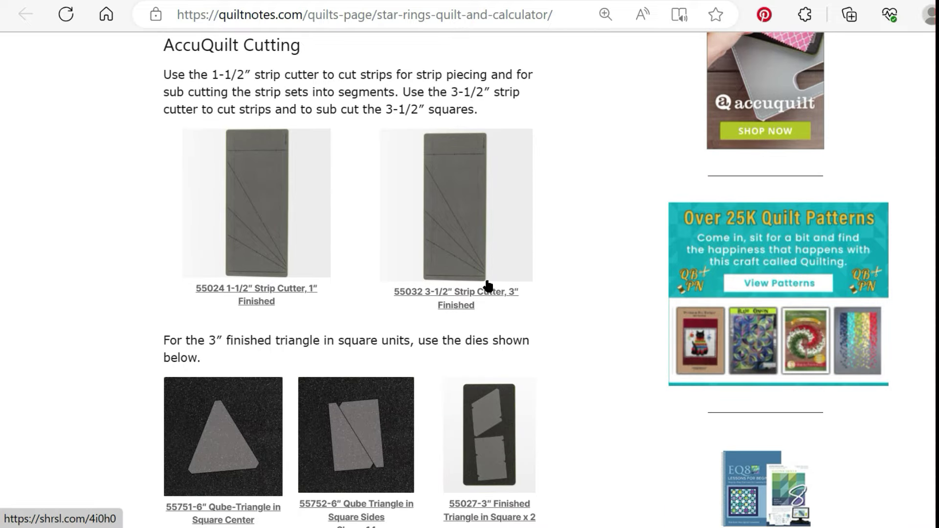
pyautogui.scroll(-2, 547, 234)
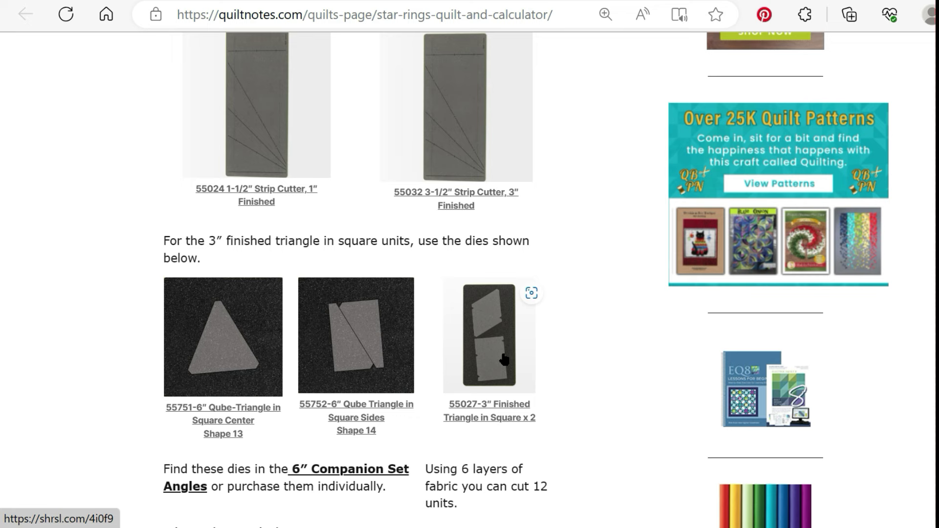
pyautogui.scroll(-2, 575, 297)
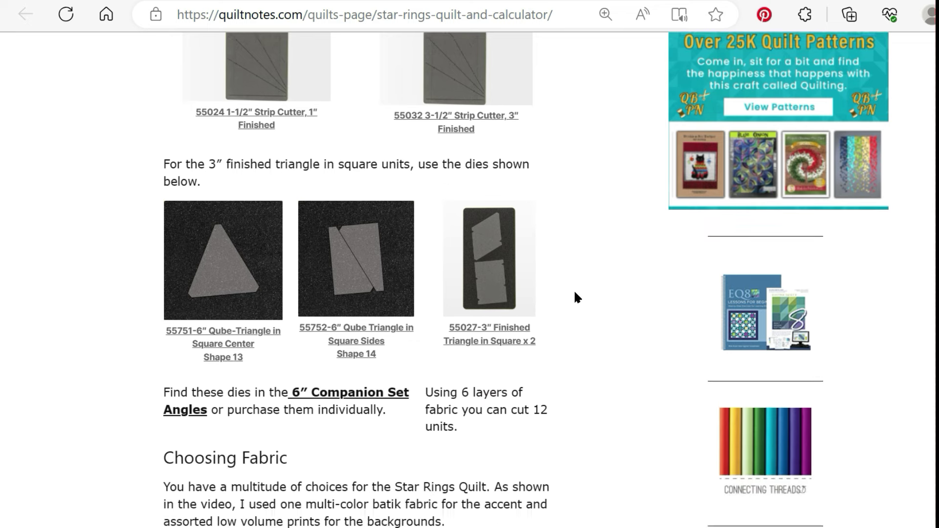
pyautogui.scroll(-2, 575, 296)
pyautogui.scroll(-2, 566, 280)
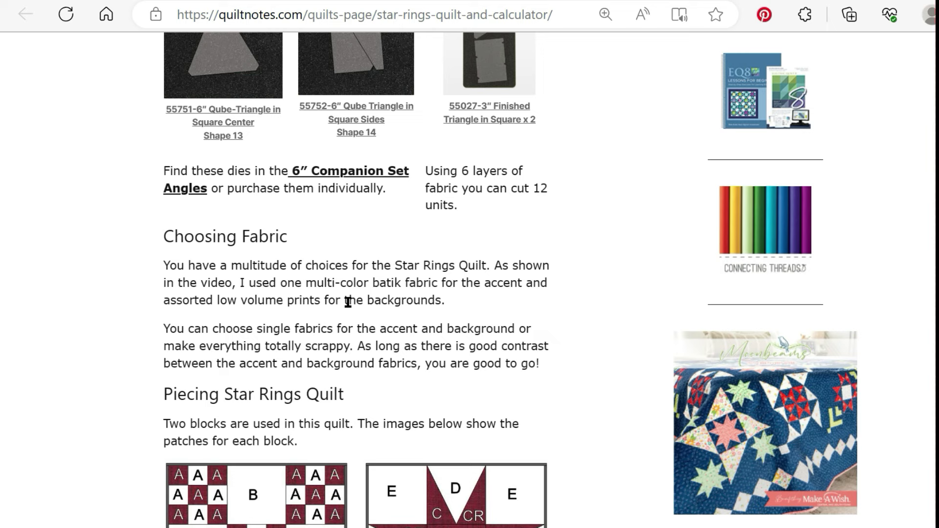
# - Scroll past Choosing Fabric and the strip sets to the Star Rings Quilt Calculator
pyautogui.scroll(-2, 362, 294)
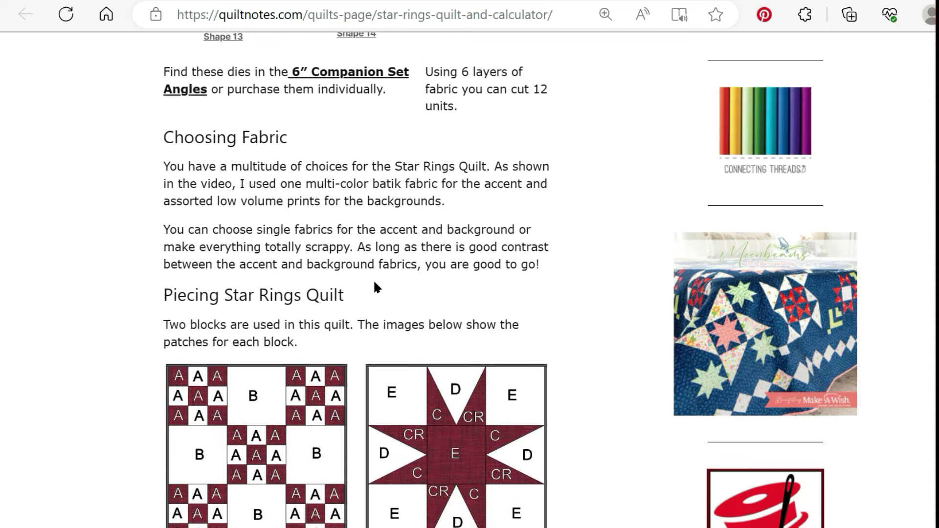
pyautogui.scroll(-5, 362, 278)
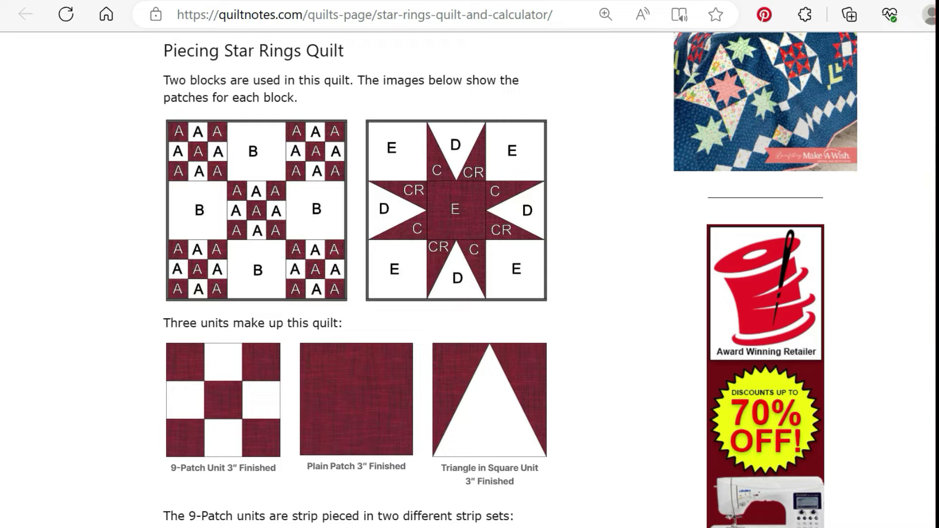
pyautogui.scroll(-7, 328, 224)
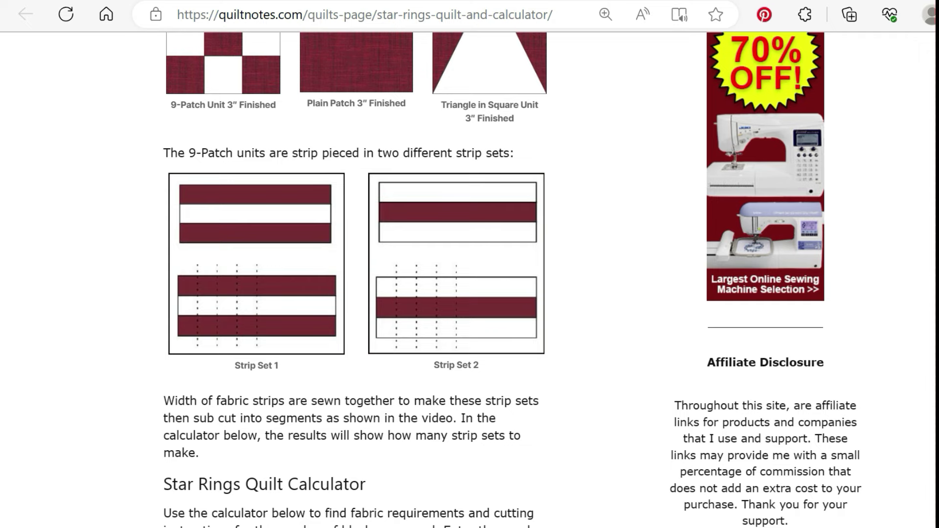
pyautogui.scroll(-8, 352, 279)
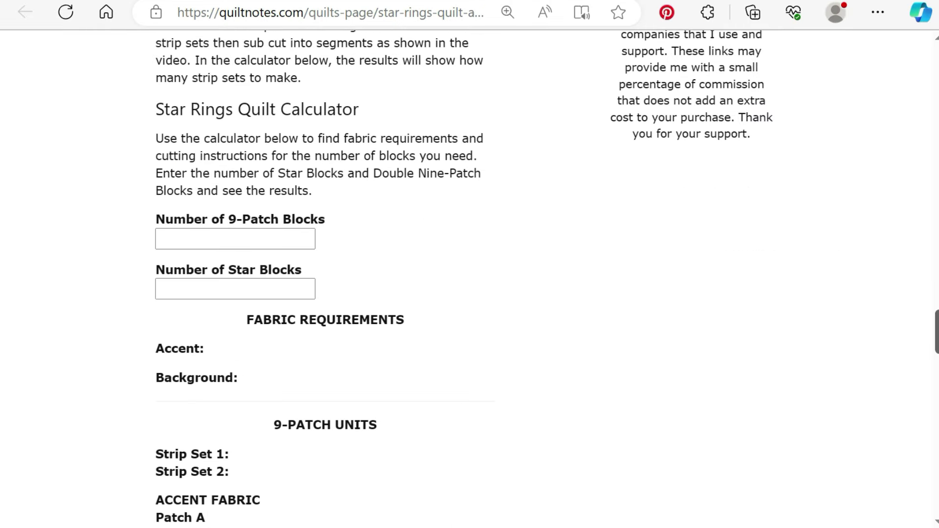
# - Return to the Star Rings quilt diagram: 9 rows of 7 blocks, 56" x 81"
pyautogui.scroll(-1, 352, 279)
pyautogui.scroll(2, 352, 279)
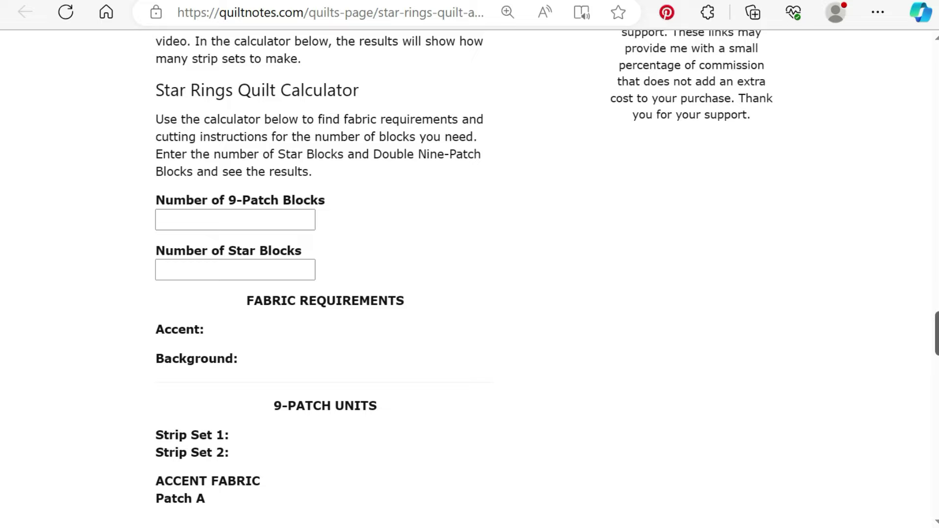
pyautogui.moveTo(935, 336); pyautogui.dragTo(931, 110)
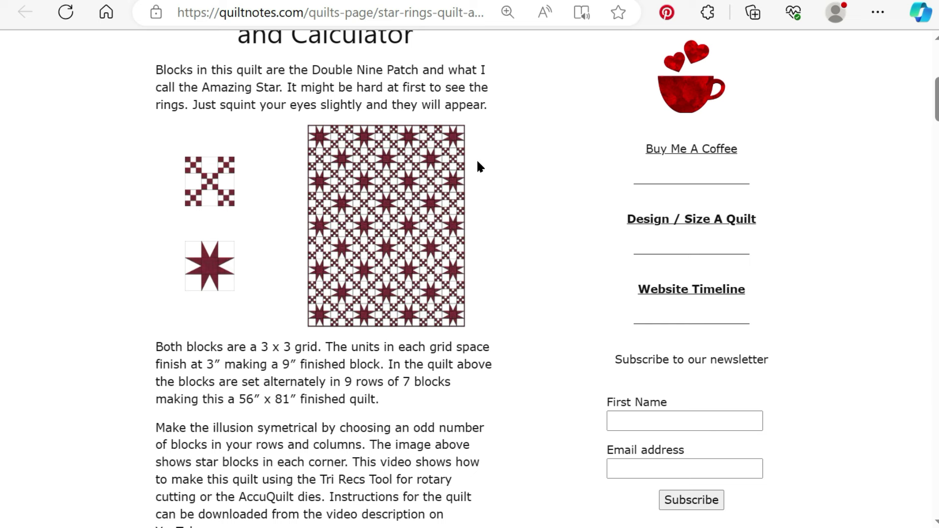
# - Enter 17 nine-patch blocks and 18 star blocks in the Star Rings calculator
pyautogui.scroll(-2, 934, 103)
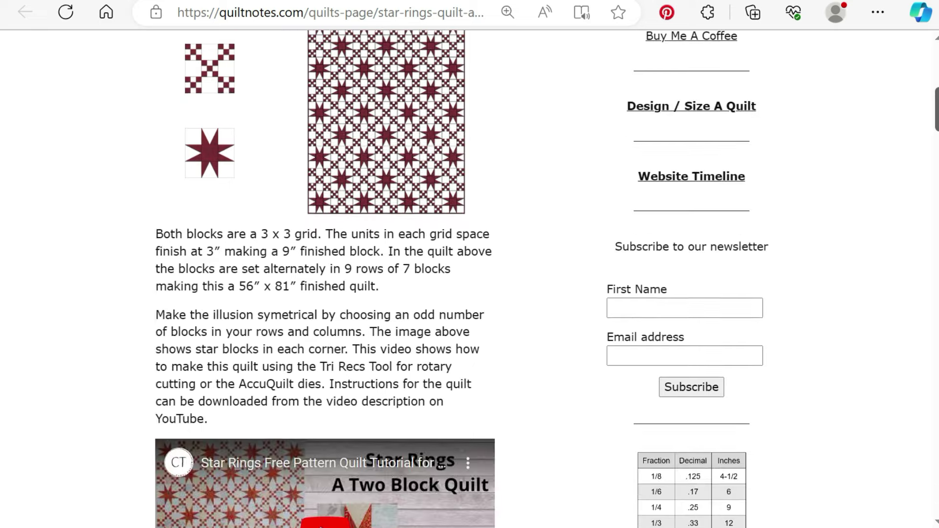
pyautogui.scroll(-20, 469, 279)
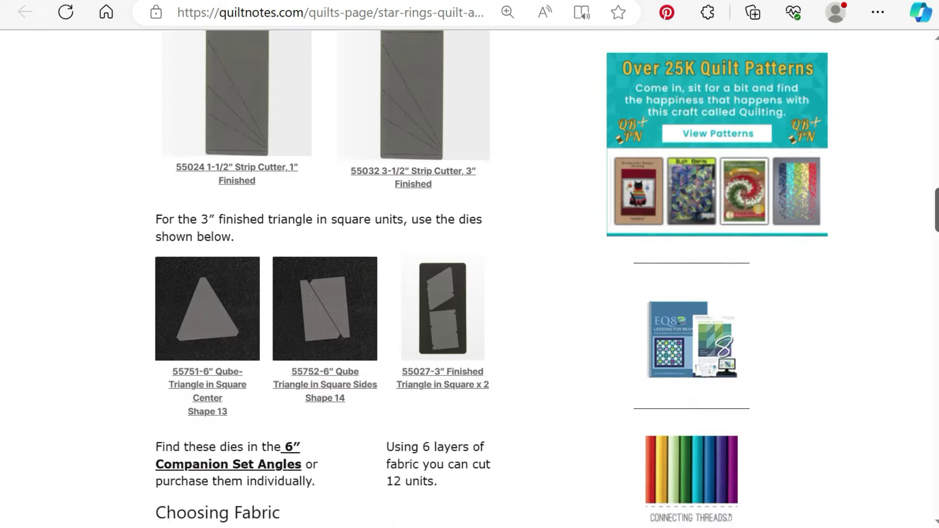
pyautogui.scroll(-15, 831, 322)
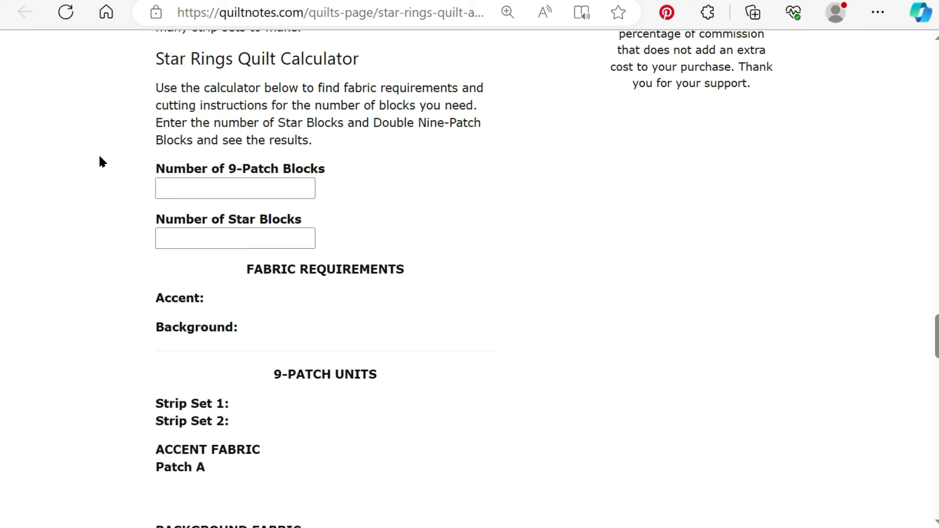
pyautogui.click(169, 187)
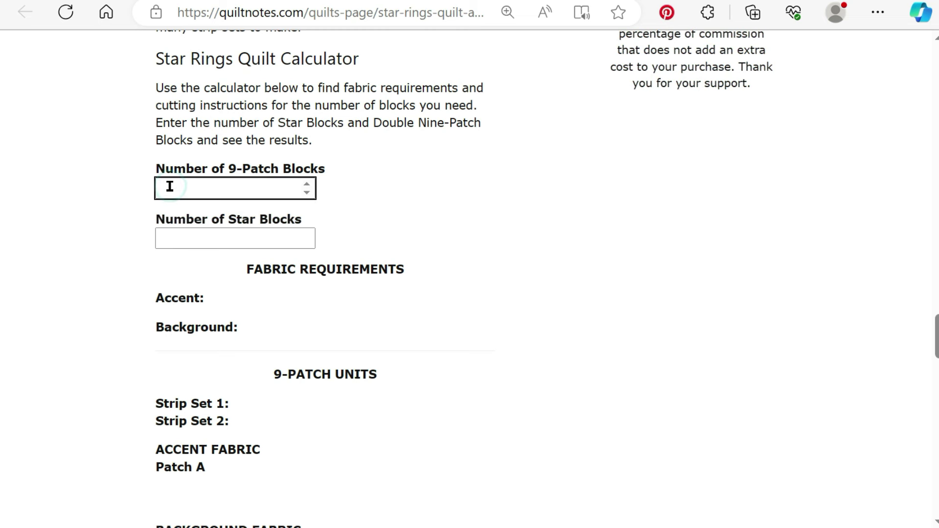
pyautogui.write('12')
pyautogui.click(181, 235)
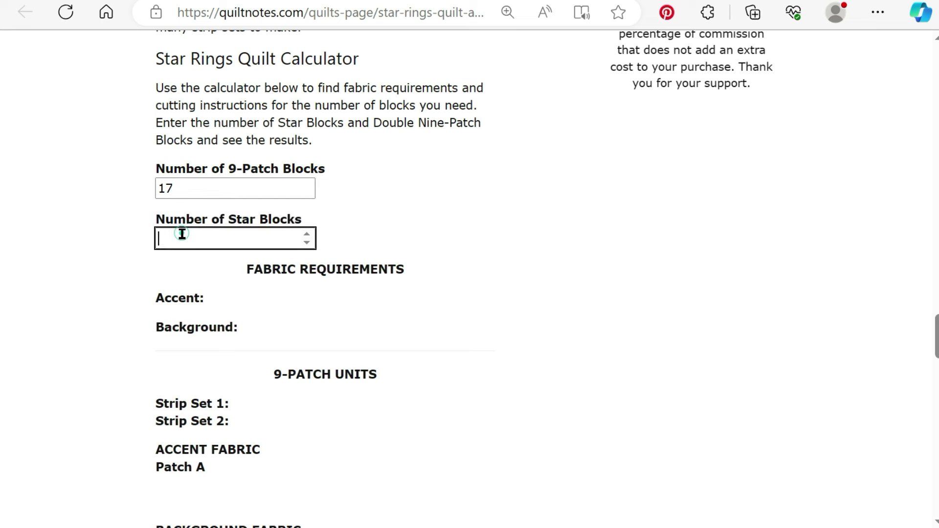
pyautogui.write('18')
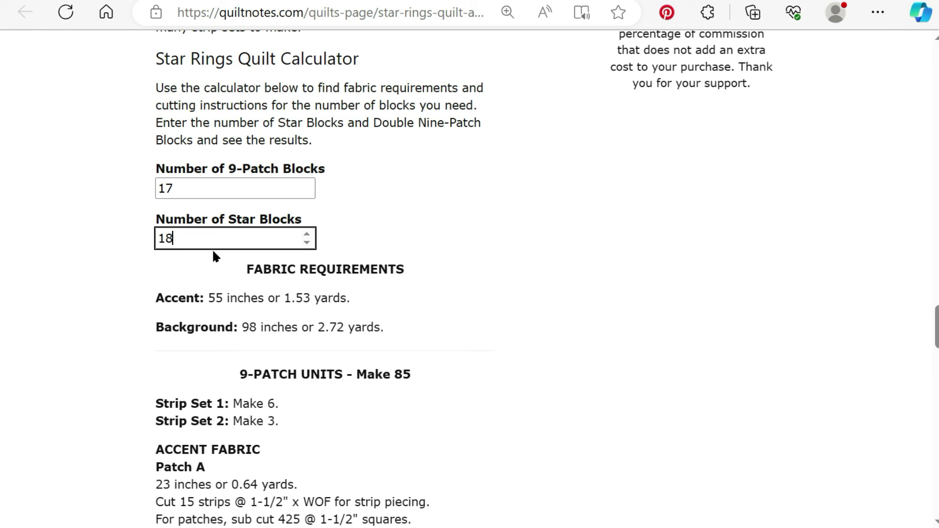
# - Read the cutting list down to Plain Patches, including the 72 Triangle in Square units
pyautogui.scroll(-4, 929, 331)
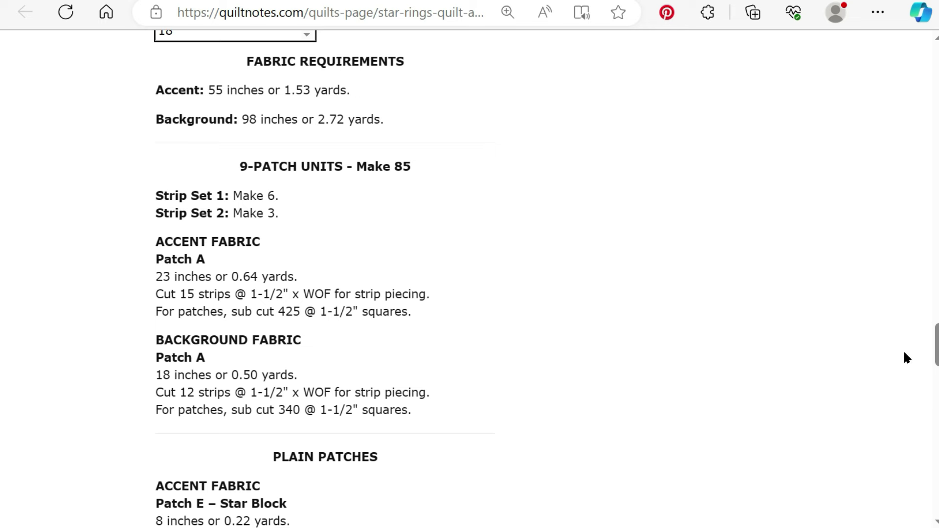
pyautogui.moveTo(936, 357); pyautogui.dragTo(937, 382)
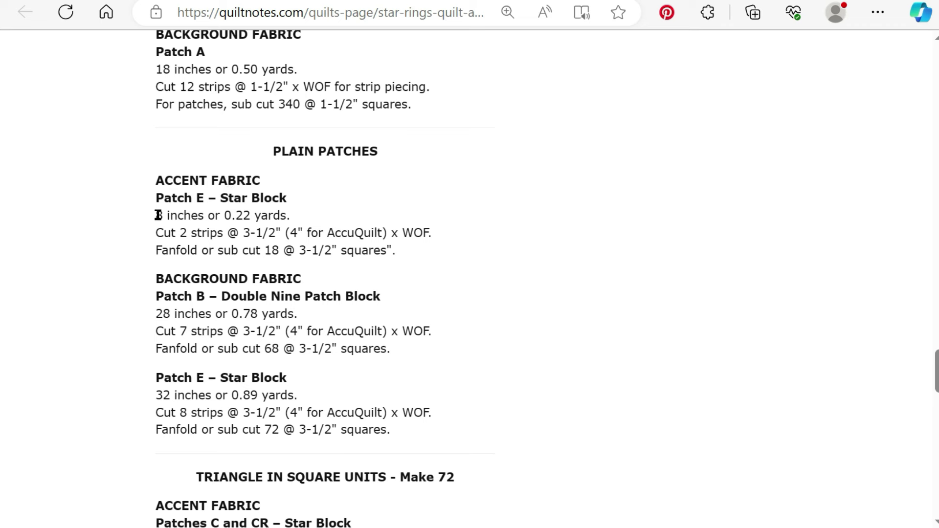
pyautogui.click(336, 236)
pyautogui.click(433, 286)
# - Check the Triangle in Square Units cutting results, then return to the Star Rings Quilt Tutorial title
pyautogui.scroll(-5, 500, 354)
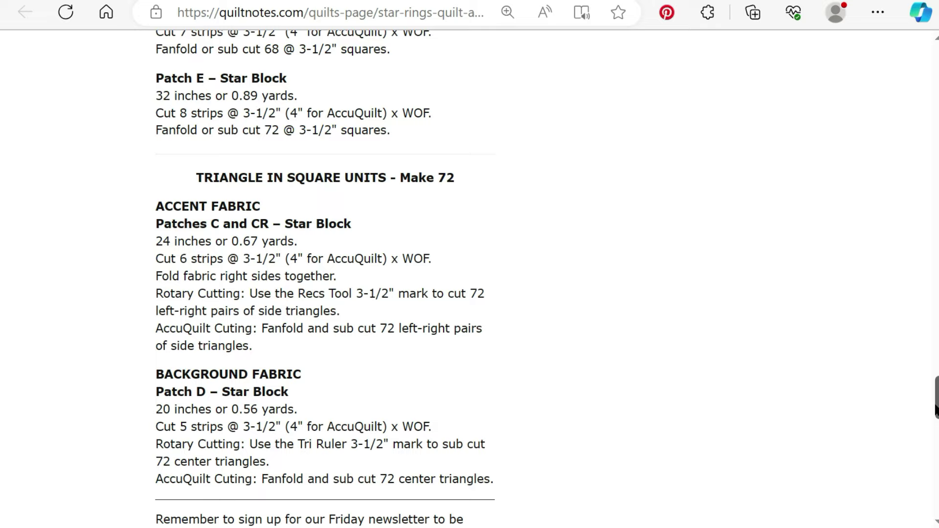
pyautogui.moveTo(935, 409); pyautogui.dragTo(931, 103)
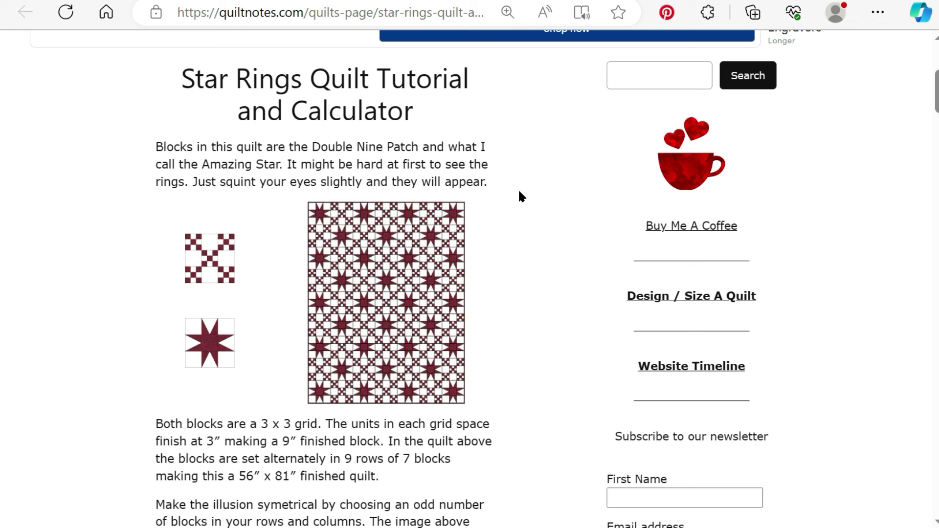
# - Go to the ACCUQUILT page and bring the GO! Qube Mix & Match 10" Block die into view in the Qube Dies list
pyautogui.scroll(5, 519, 195)
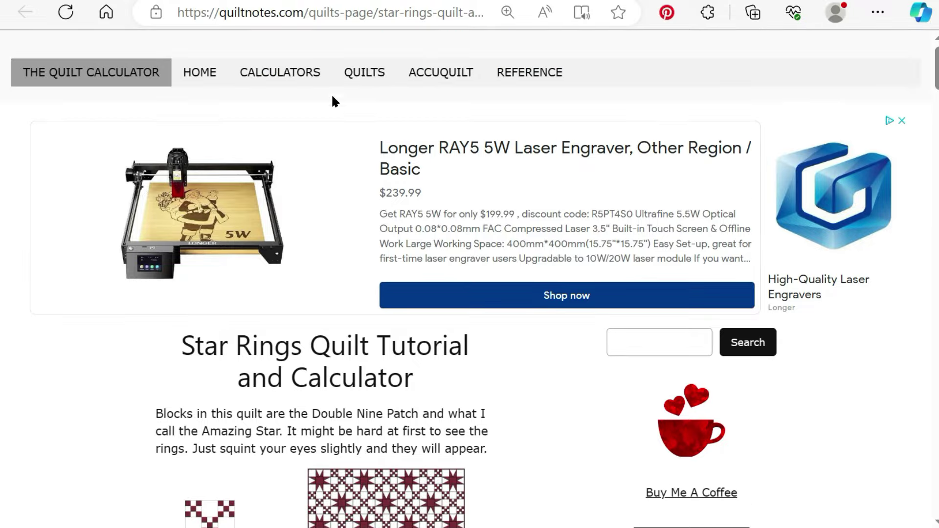
pyautogui.click(446, 74)
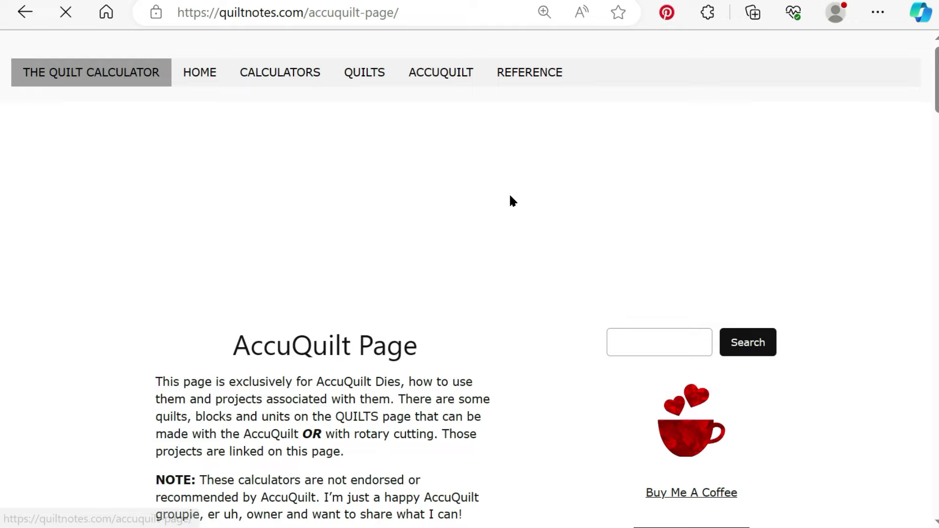
pyautogui.scroll(-2, 509, 196)
pyautogui.scroll(-8, 506, 189)
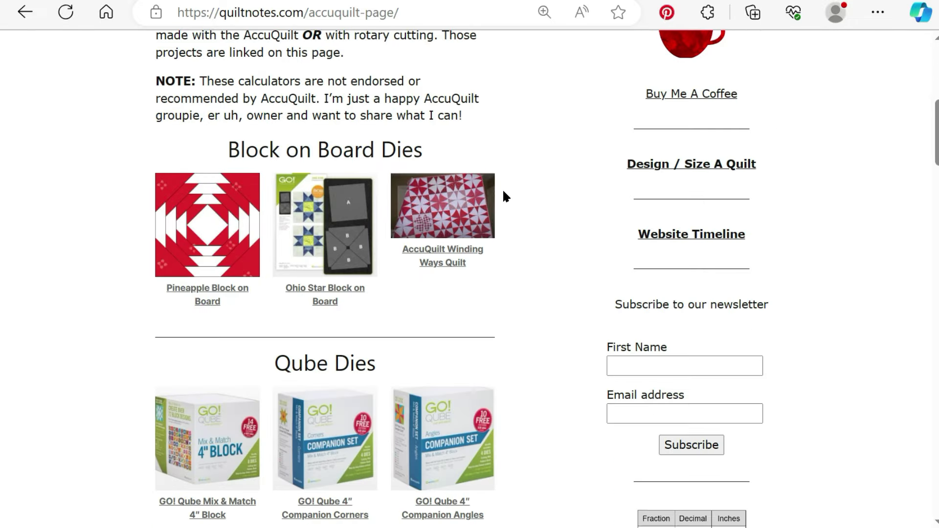
pyautogui.scroll(-2, 504, 183)
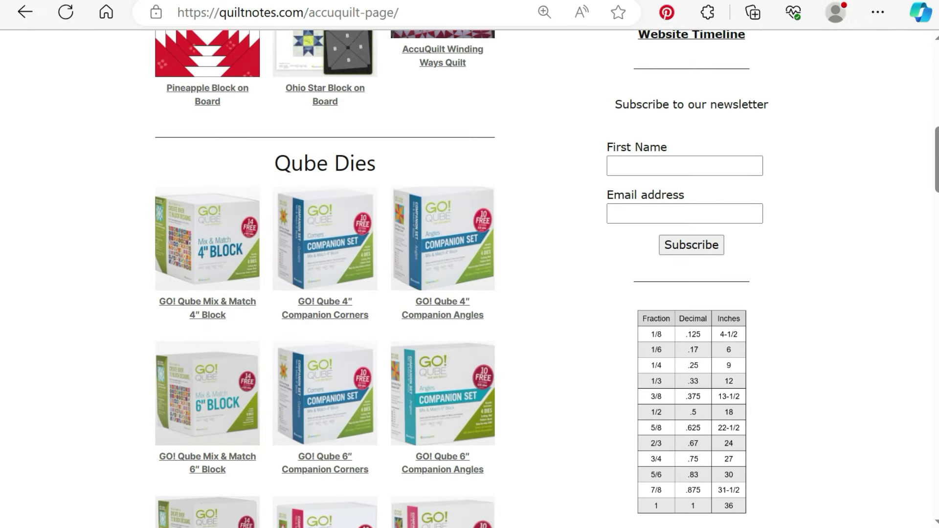
pyautogui.scroll(-8, 469, 279)
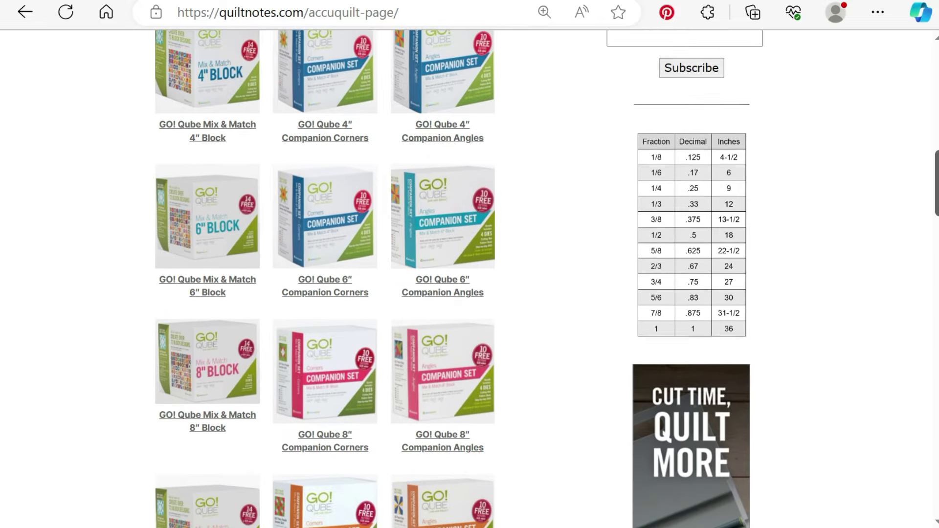
pyautogui.scroll(-4, 472, 264)
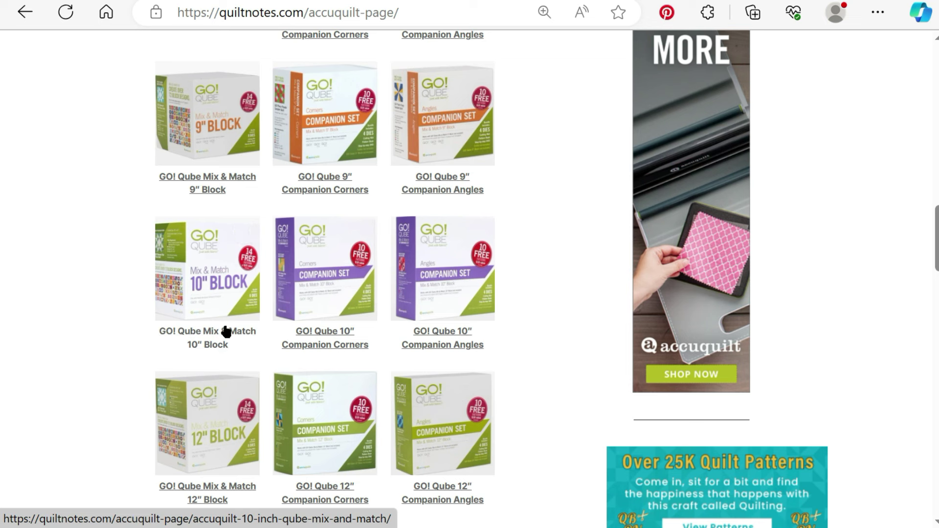
# - Open the GO! Qube Mix & Match 10" Block calculator down to its 10" QUBE Shape 1 Number of Squares field
pyautogui.click(235, 307)
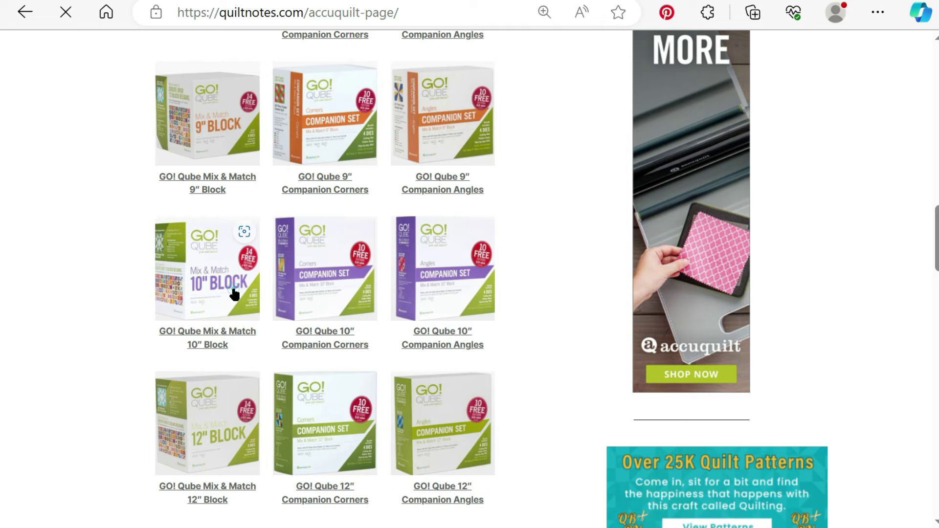
pyautogui.scroll(-4, 406, 210)
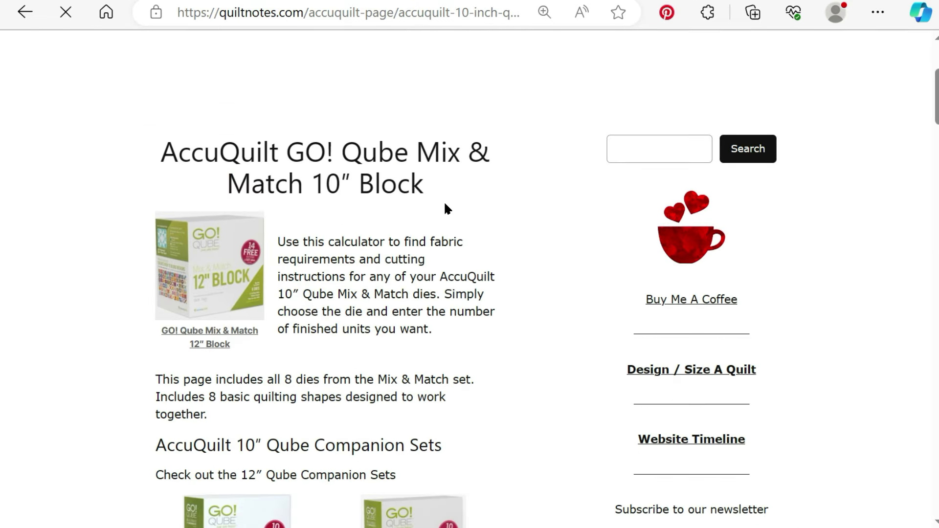
pyautogui.scroll(-2, 477, 186)
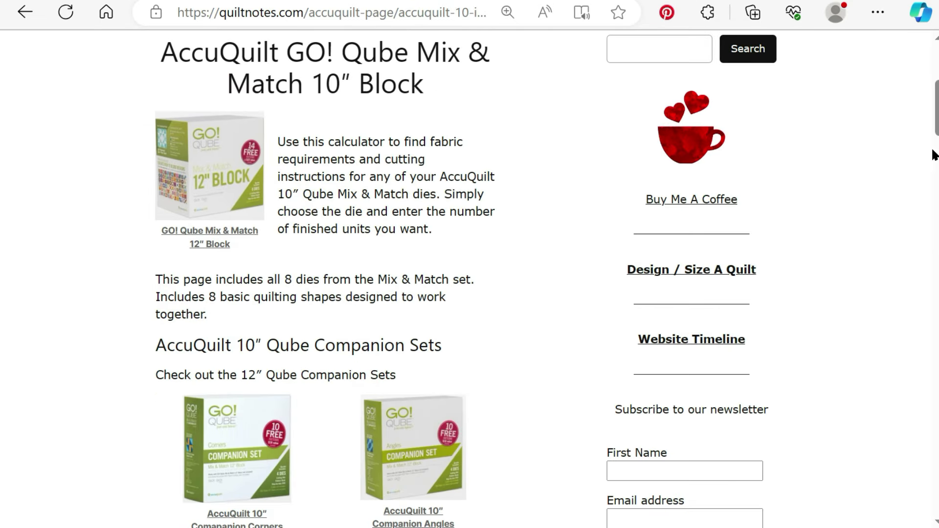
pyautogui.moveTo(936, 134); pyautogui.dragTo(936, 181)
pyautogui.scroll(-5, 433, 231)
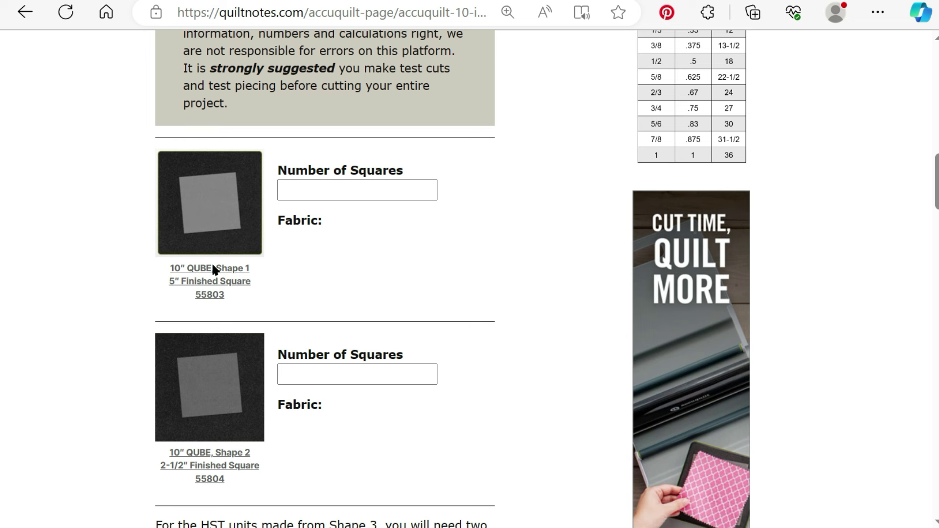
# - Enter 12 Shape 1 squares, giving 0.33 yards cut as 2 strips at 6 inches x WOF
pyautogui.click(305, 191)
pyautogui.write('12')
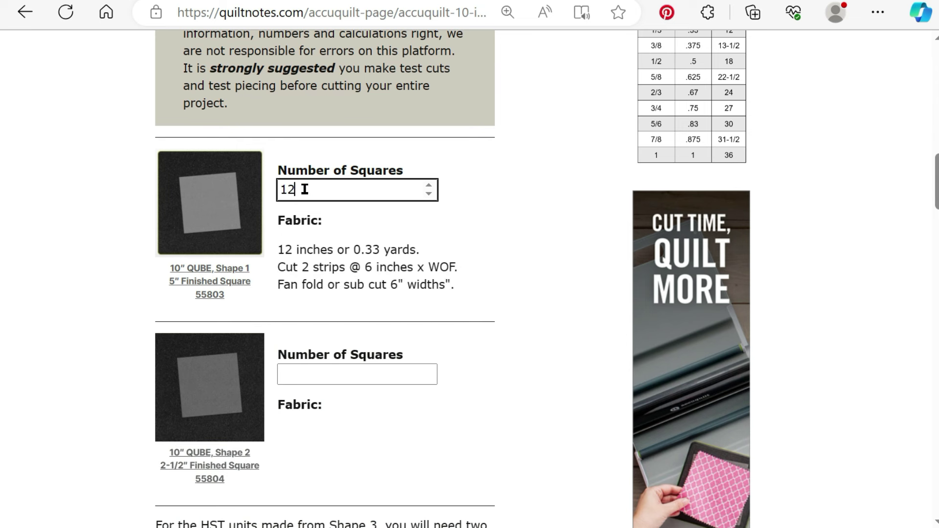